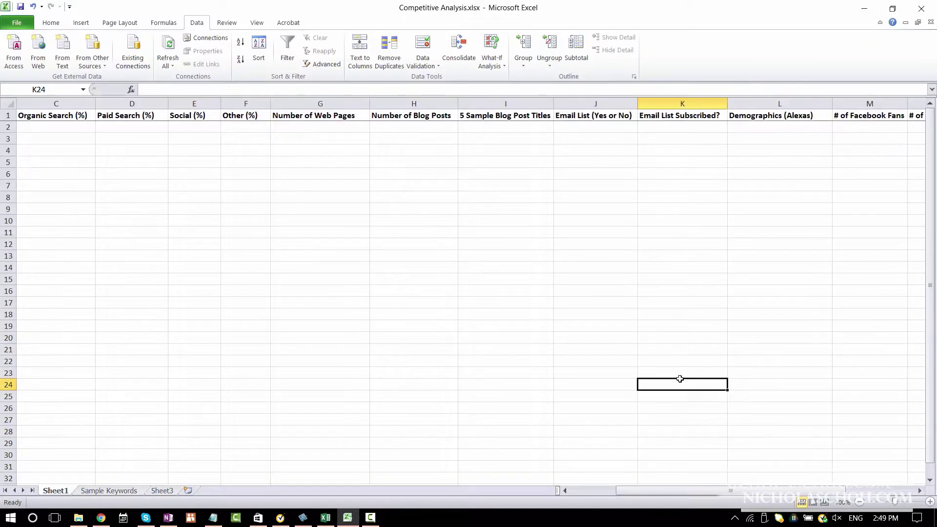
- Inspect the Sample Keywords sheet down to the end of its keyword list
{"action": "left_click", "coordinate": [118, 492]}
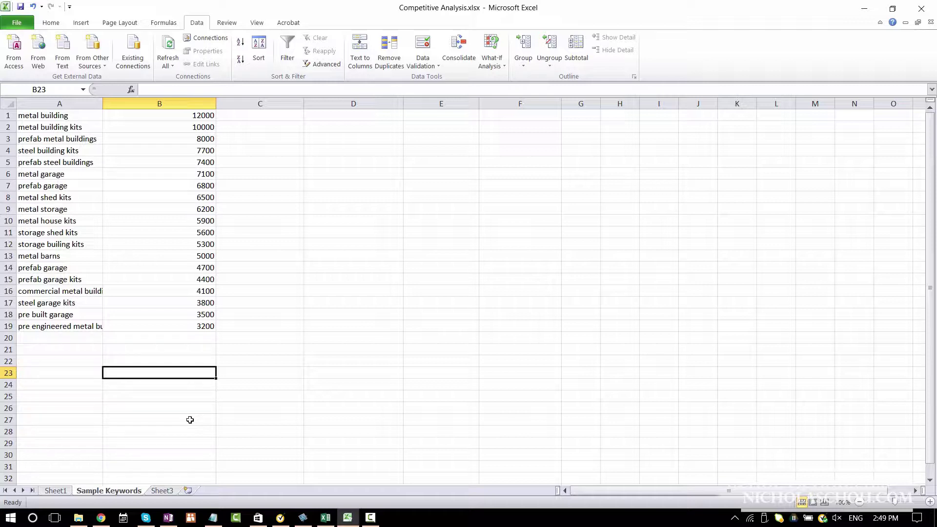
{"action": "key", "text": "ctrl+Up"}
{"action": "key", "text": "Right"}
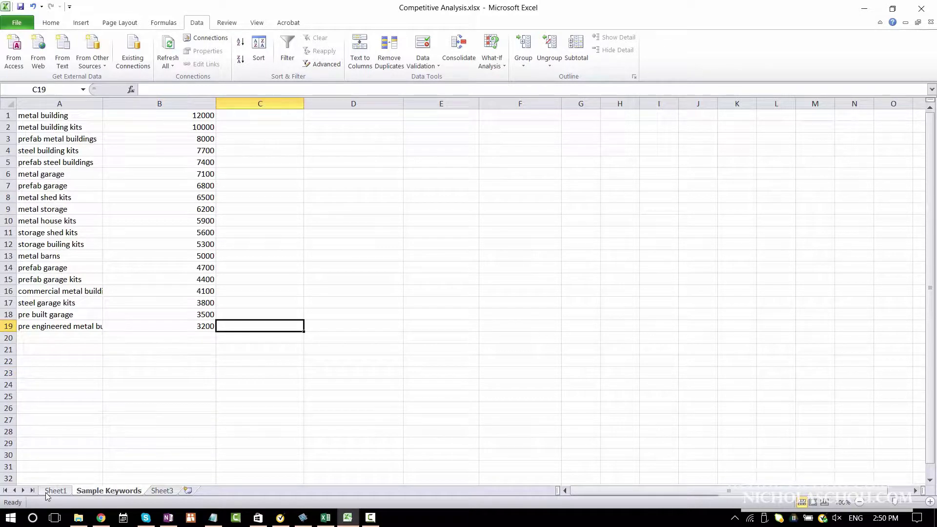
- Return to Sheet1, collapse the ribbon for more rows, and jump back to A2
{"action": "left_click", "coordinate": [55, 490]}
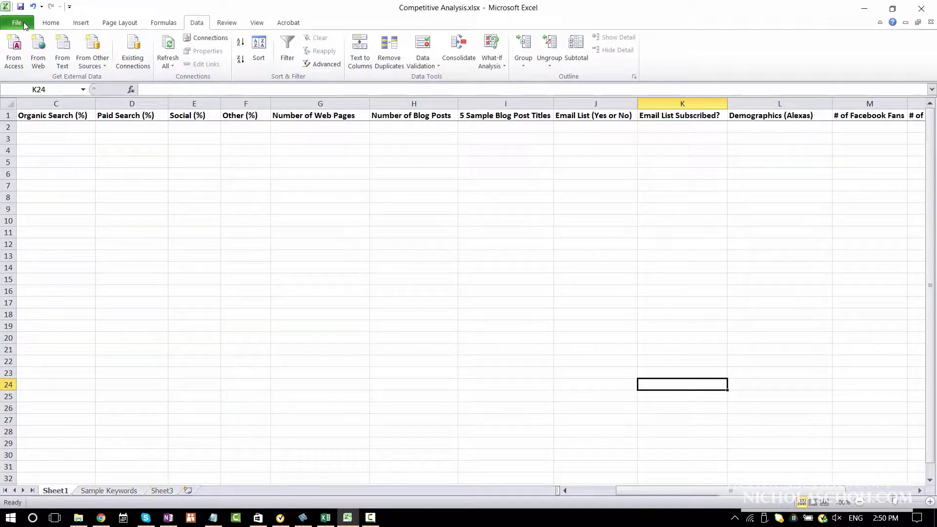
{"action": "double_click", "coordinate": [51, 22]}
{"action": "key", "text": "ctrl+Home"}
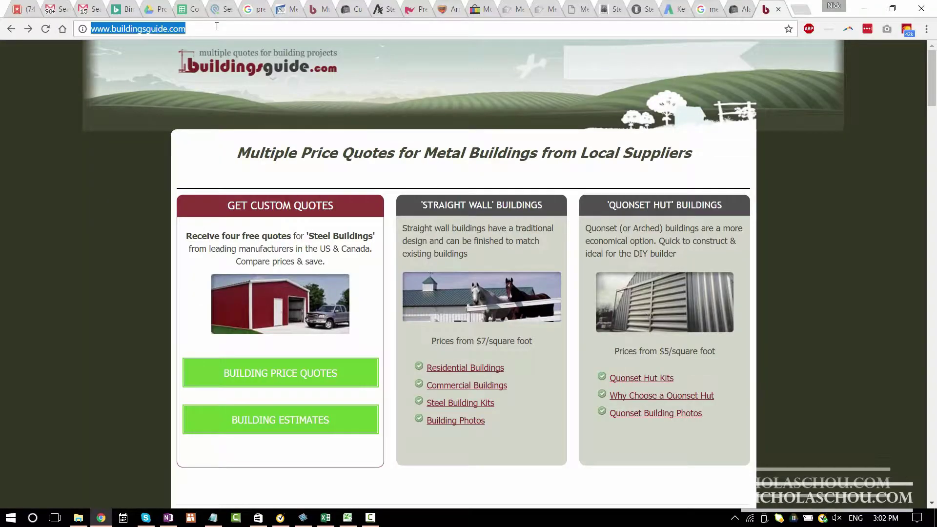
{"action": "left_click", "coordinate": [205, 30]}
{"action": "key", "text": "ctrl+c"}
{"action": "key", "text": "alt+Tab"}
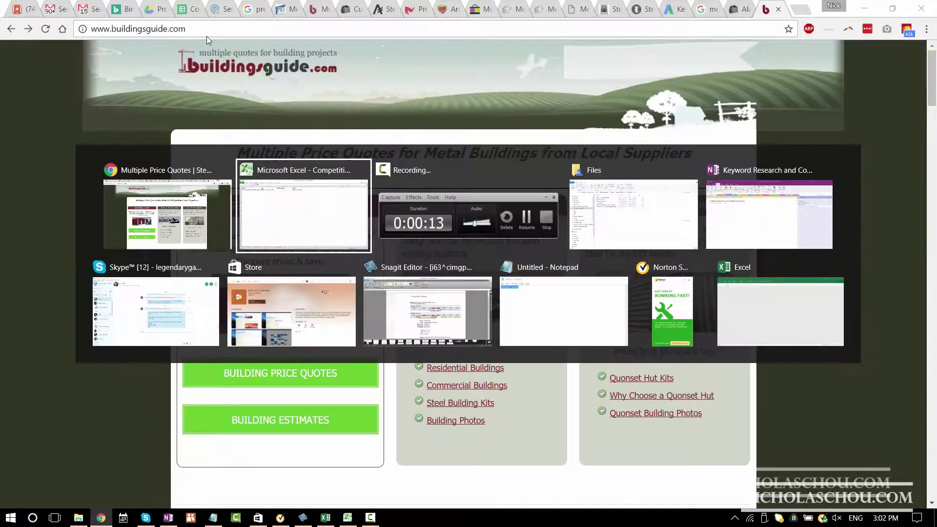
{"action": "left_click", "coordinate": [61, 490]}
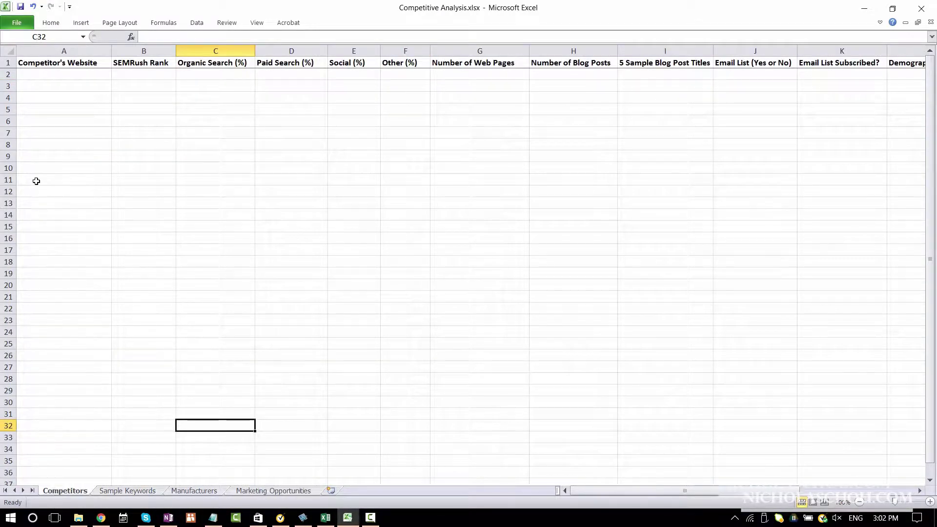
{"action": "left_click", "coordinate": [36, 181]}
{"action": "left_click", "coordinate": [58, 86]}
{"action": "left_click", "coordinate": [60, 74]}
{"action": "key", "text": "ctrl+v"}
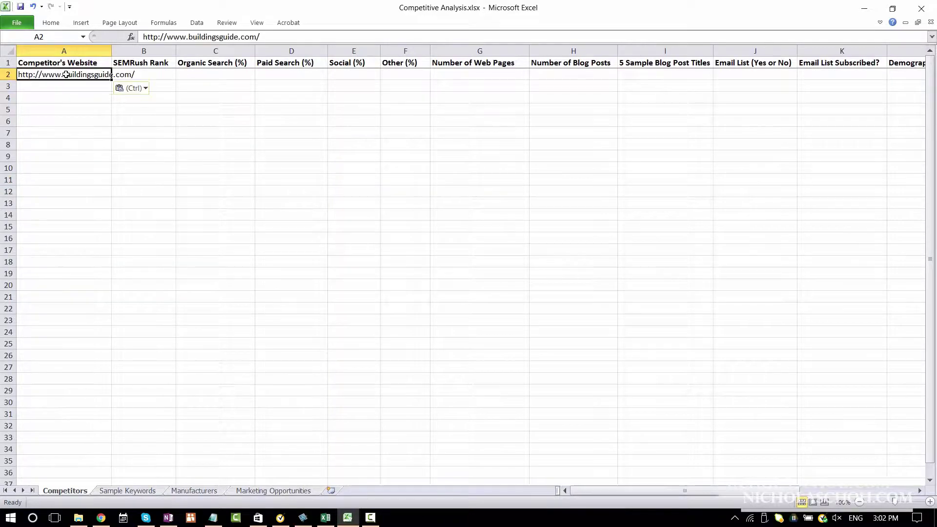
- Step through the Organic, Paid and Social cells of row 2, then return to the browser
{"action": "key", "text": "alt+Tab"}
{"action": "key", "text": "alt+Tab"}
{"action": "key", "text": "alt+Tab"}
{"action": "left_click", "coordinate": [97, 254]}
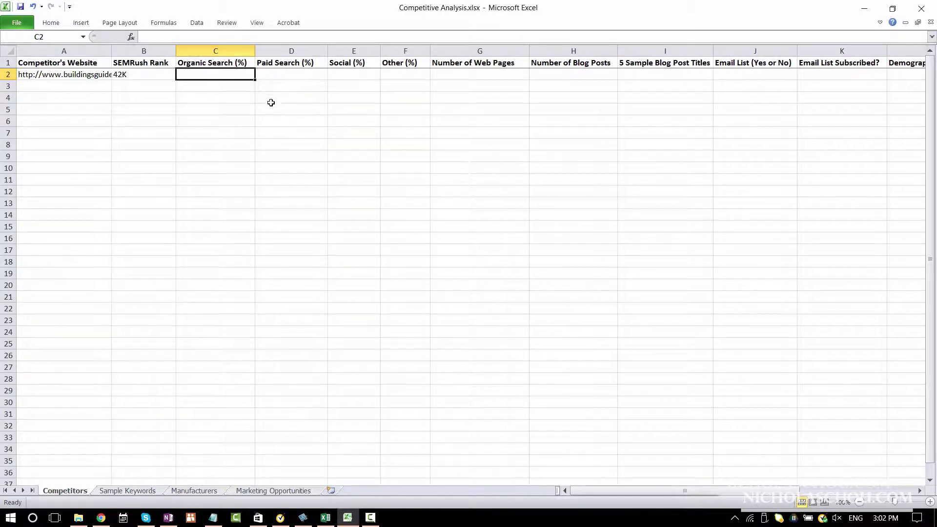
{"action": "left_click", "coordinate": [267, 77]}
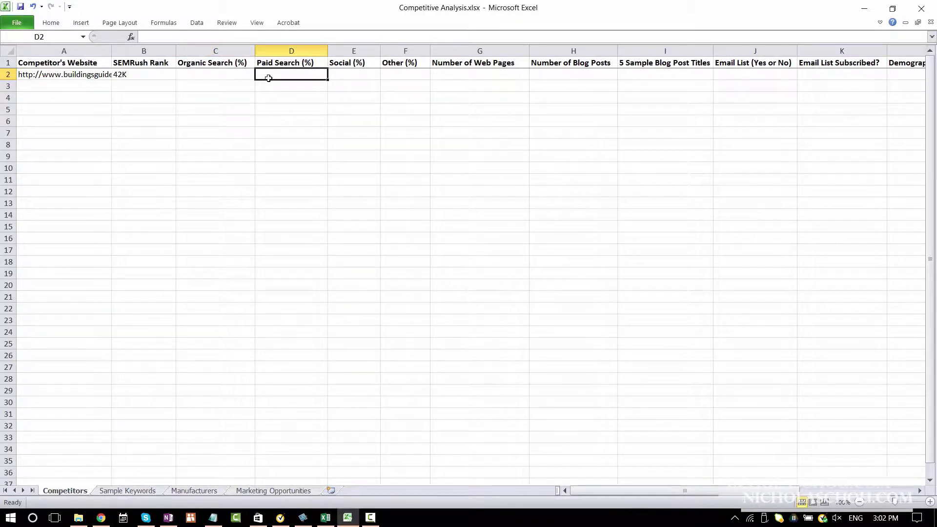
{"action": "left_click", "coordinate": [336, 74]}
{"action": "key", "text": "alt+Tab"}
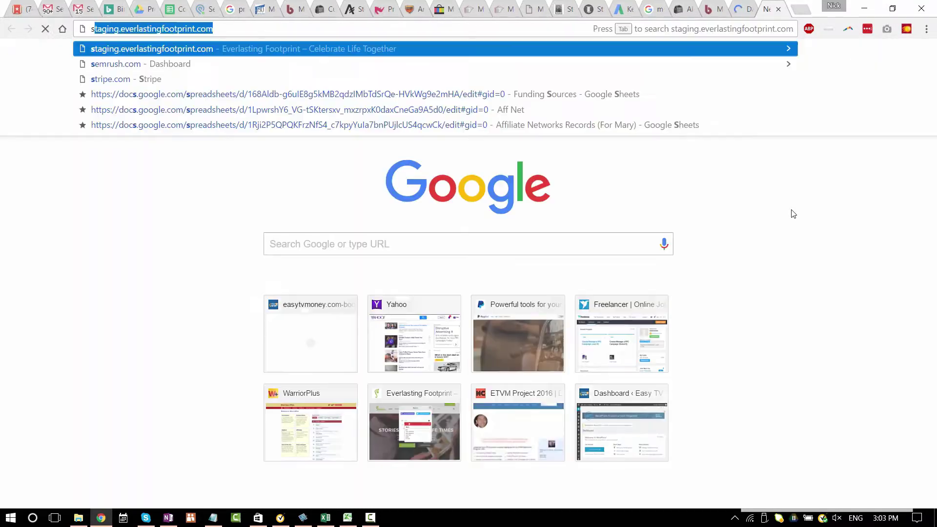
{"action": "key", "text": "Return"}
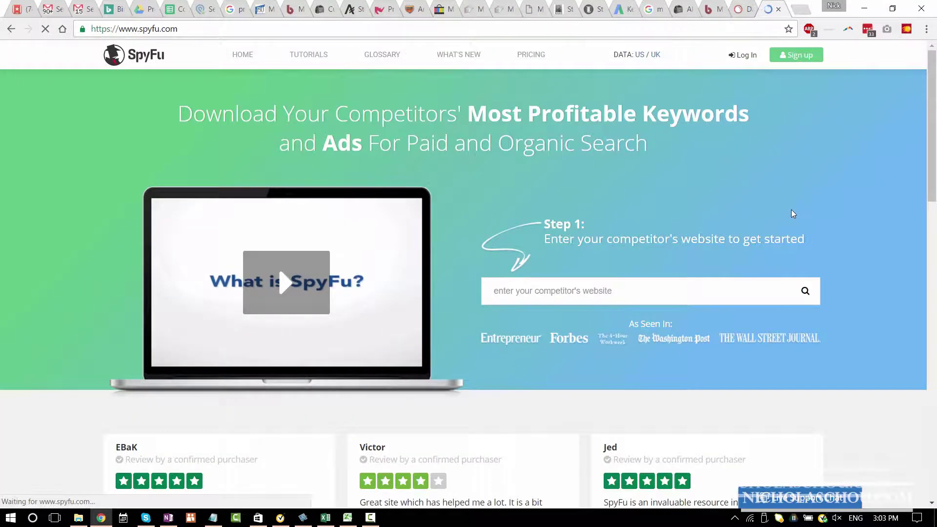
- Look up buildingsguide.com in SEMrush's Domain Overview: 3.6K organic, 0 paid traffic, 338 backlinks
{"action": "left_click", "coordinate": [743, 12]}
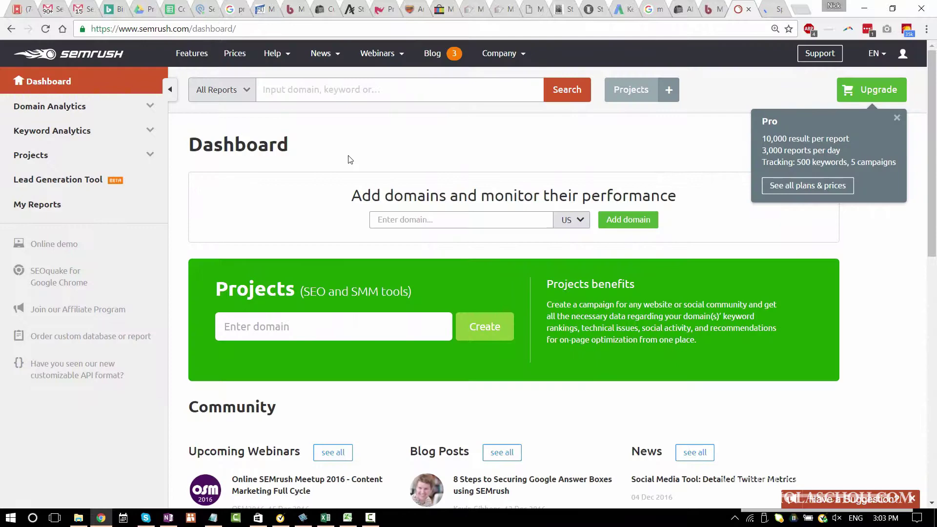
{"action": "left_click", "coordinate": [340, 93]}
{"action": "key", "text": "ctrl+v"}
{"action": "left_click", "coordinate": [567, 89]}
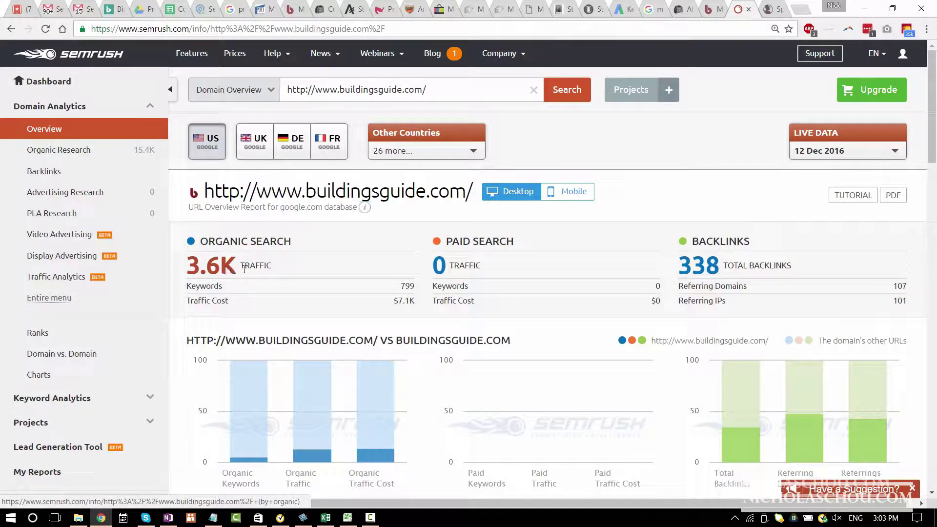
{"action": "mouse_move", "coordinate": [193, 248]}
{"action": "scroll", "coordinate": [194, 247], "scroll_direction": "down", "scroll_amount": 15}
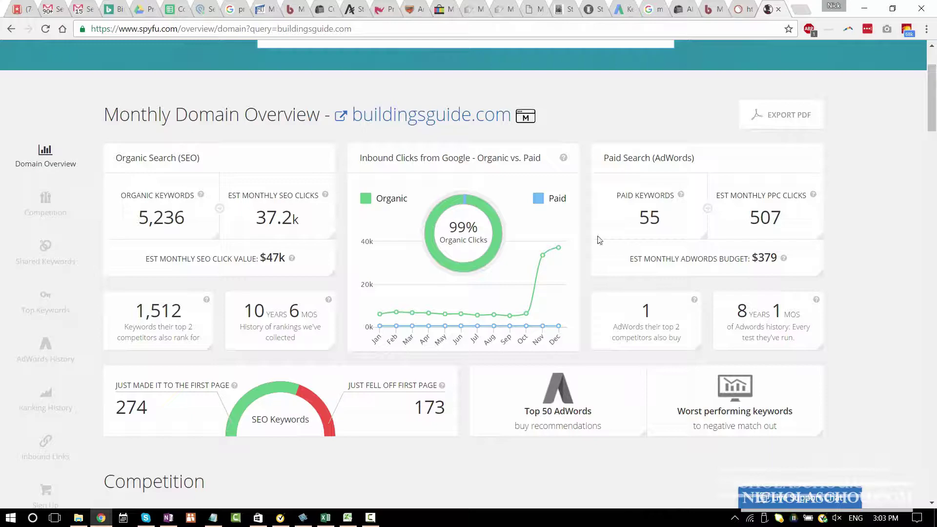
- Review buildingsguide.com's 99% organic click share on SpyFu's domain overview
{"action": "scroll", "coordinate": [886, 257], "scroll_direction": "down", "scroll_amount": 10}
{"action": "scroll", "coordinate": [886, 258], "scroll_direction": "down", "scroll_amount": 5}
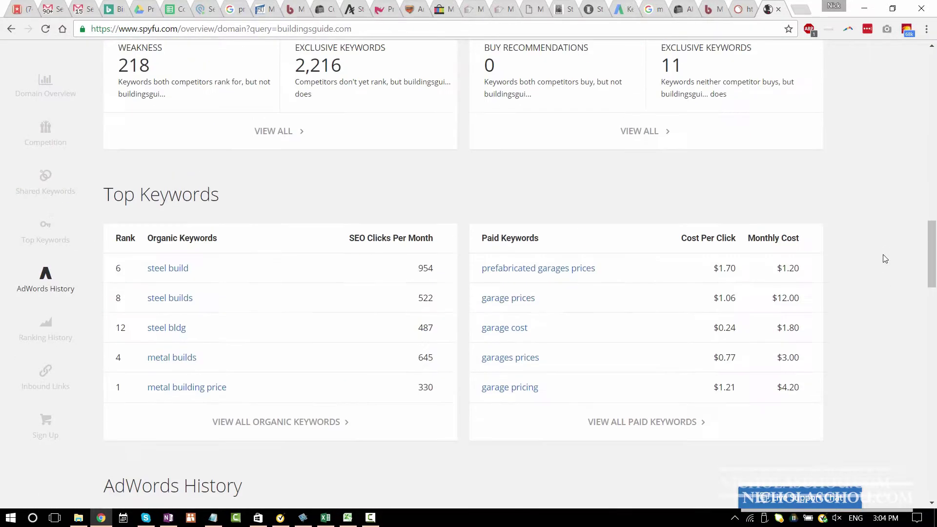
{"action": "scroll", "coordinate": [887, 257], "scroll_direction": "up", "scroll_amount": 20}
{"action": "scroll", "coordinate": [886, 258], "scroll_direction": "down", "scroll_amount": 5}
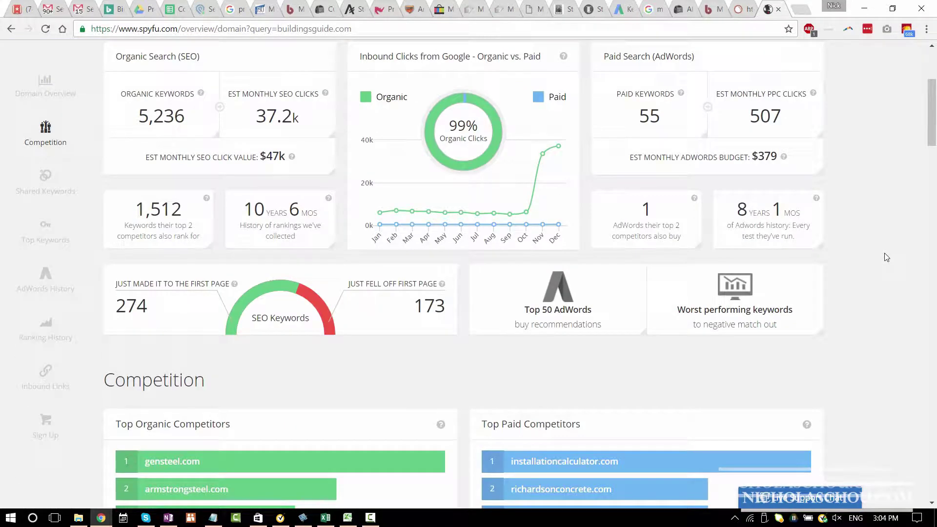
{"action": "scroll", "coordinate": [428, 348], "scroll_direction": "down", "scroll_amount": 4}
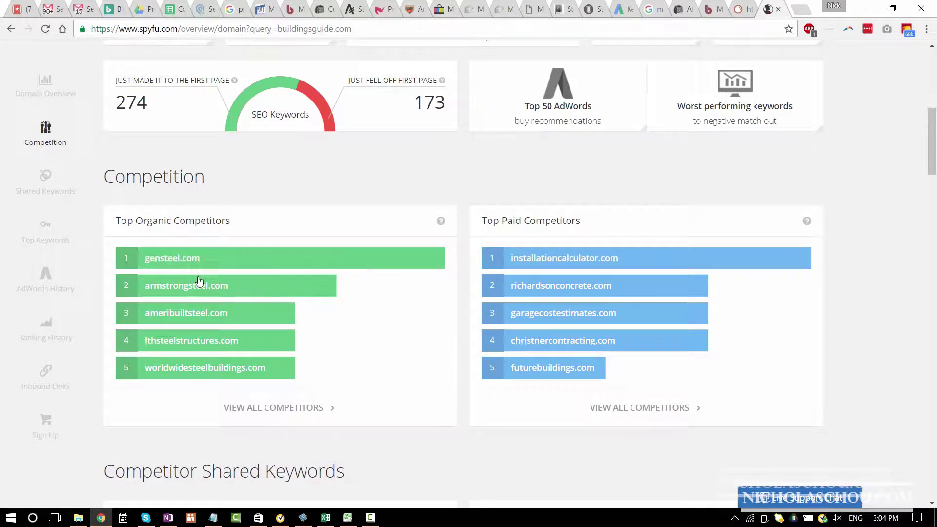
{"action": "scroll", "coordinate": [263, 177], "scroll_direction": "up", "scroll_amount": 6}
{"action": "scroll", "coordinate": [383, 279], "scroll_direction": "down", "scroll_amount": 10}
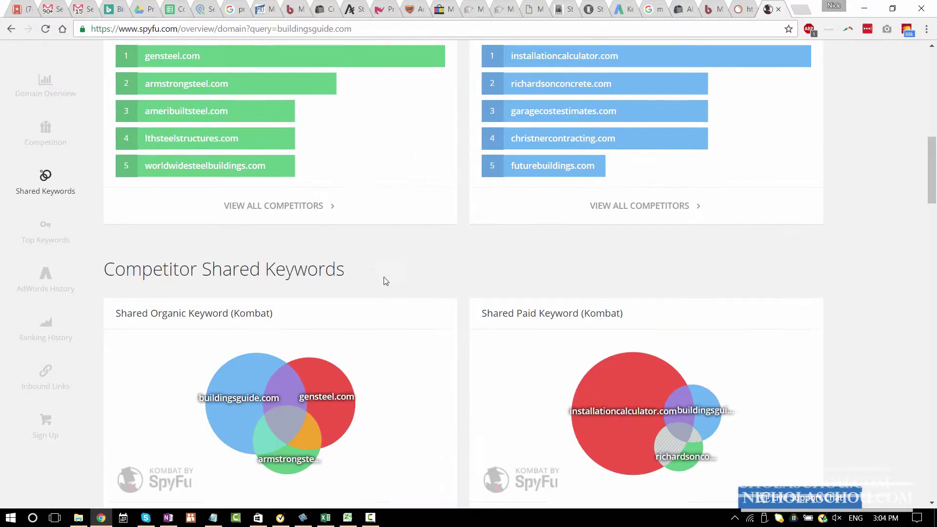
{"action": "scroll", "coordinate": [400, 273], "scroll_direction": "down", "scroll_amount": 10}
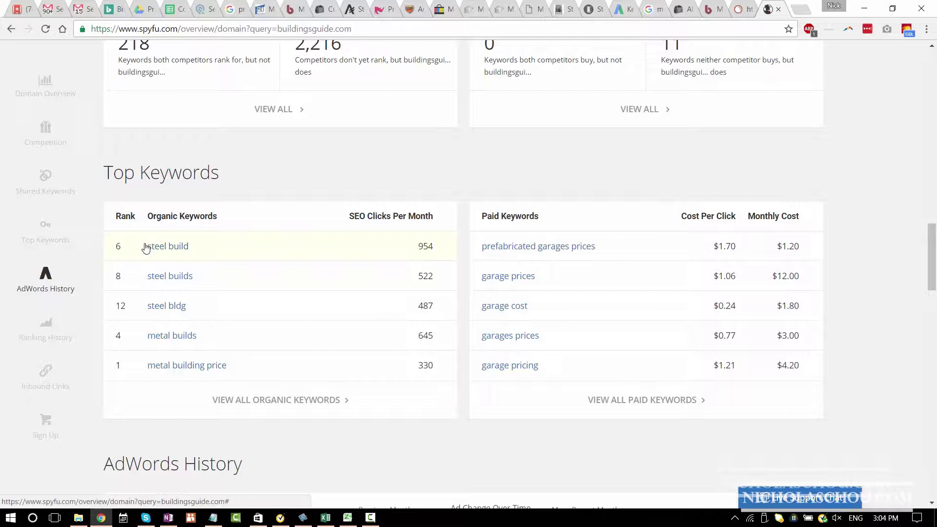
{"action": "scroll", "coordinate": [156, 271], "scroll_direction": "down", "scroll_amount": 6}
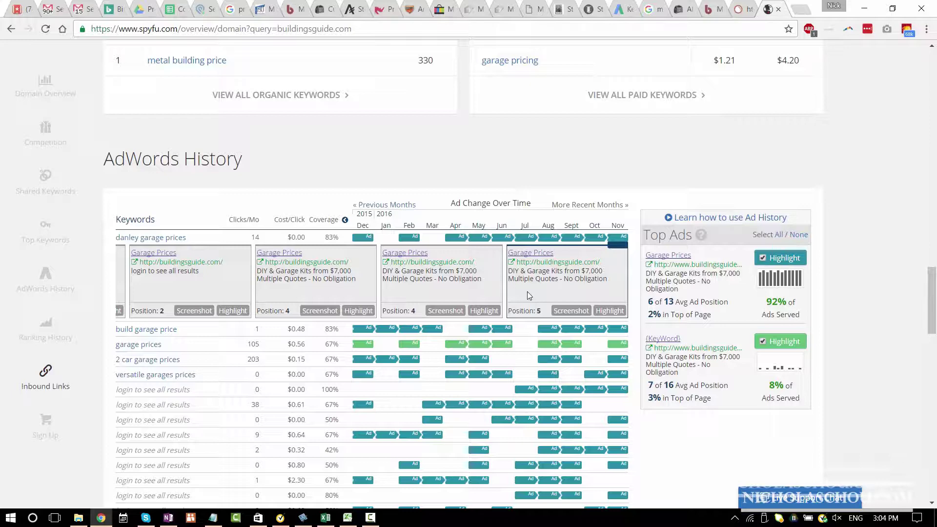
{"action": "scroll", "coordinate": [477, 288], "scroll_direction": "up", "scroll_amount": 20}
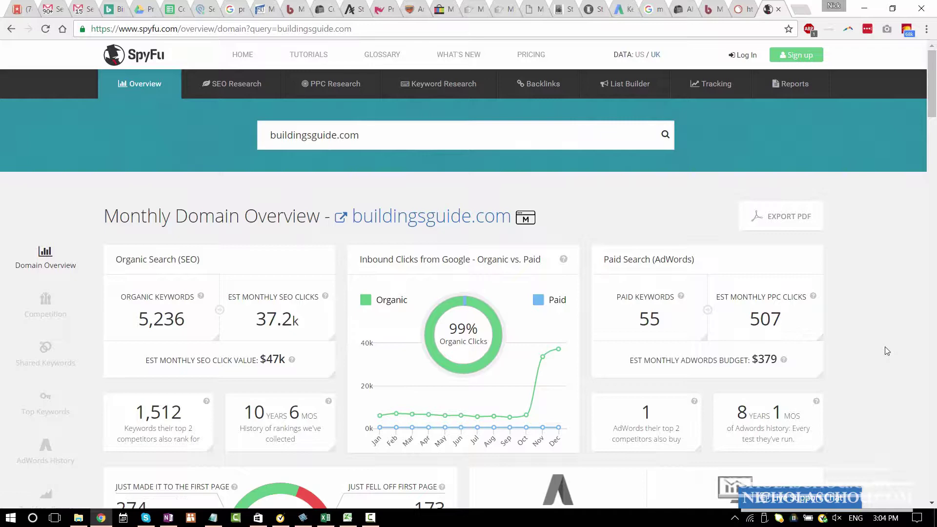
- Enter 99% organic search in C2 and 1% paid search in D2
{"action": "left_click", "coordinate": [348, 518]}
{"action": "left_click", "coordinate": [195, 74]}
{"action": "type", "text": "99%"}
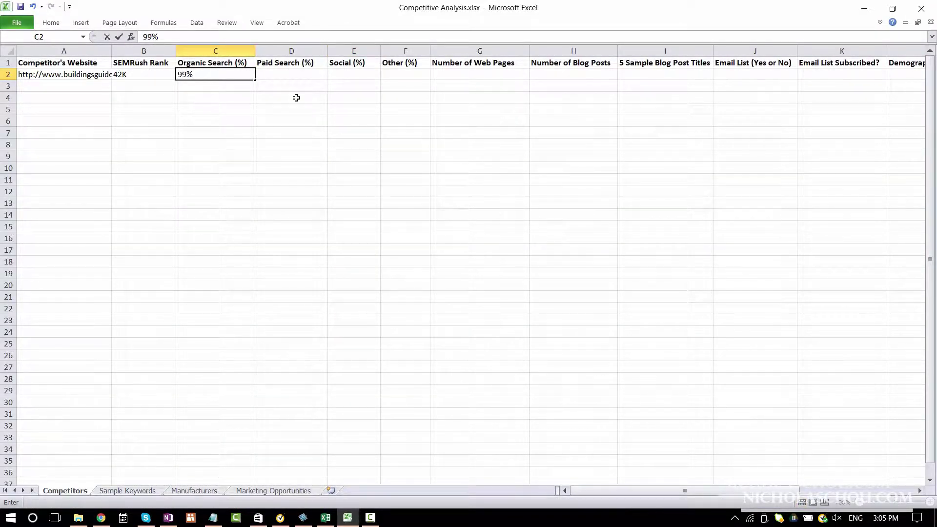
{"action": "key", "text": "Tab"}
{"action": "type", "text": "1%"}
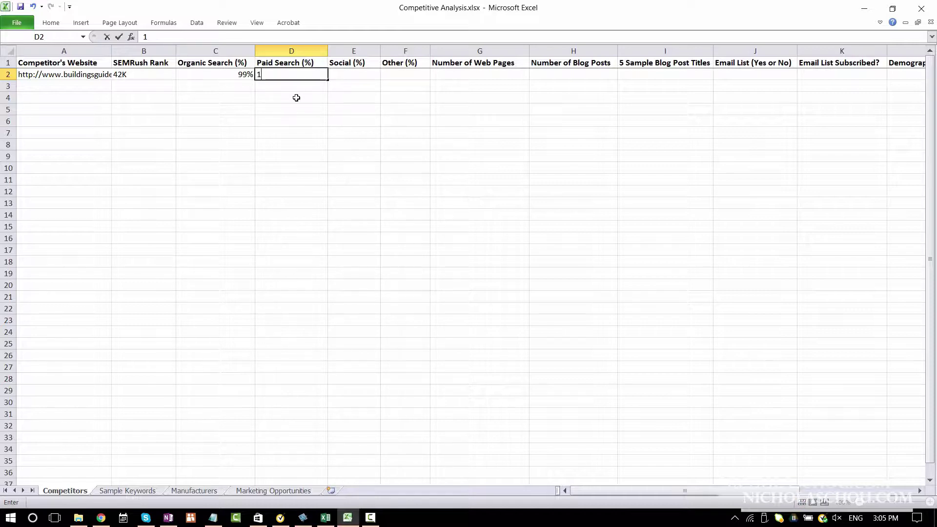
{"action": "key", "text": "Tab"}
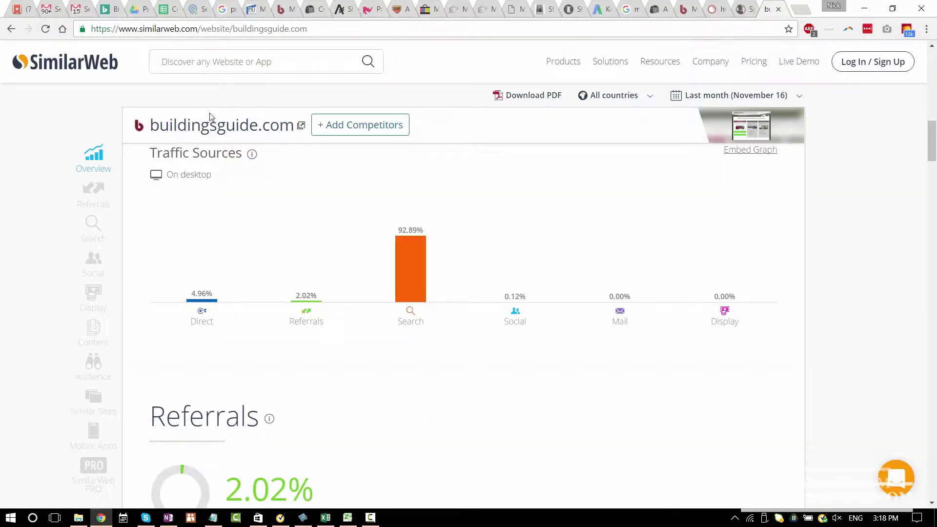
- Check SimilarWeb's Search breakdown for buildingsguide.com (92.89% search, 99.92% organic) and return to Excel
{"action": "scroll", "coordinate": [864, 271], "scroll_direction": "up", "scroll_amount": 8}
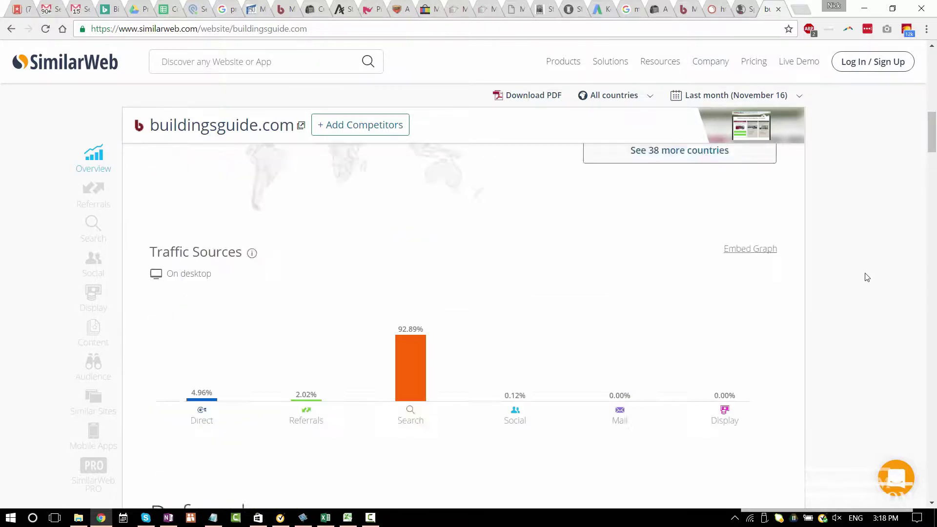
{"action": "scroll", "coordinate": [862, 274], "scroll_direction": "down", "scroll_amount": 8}
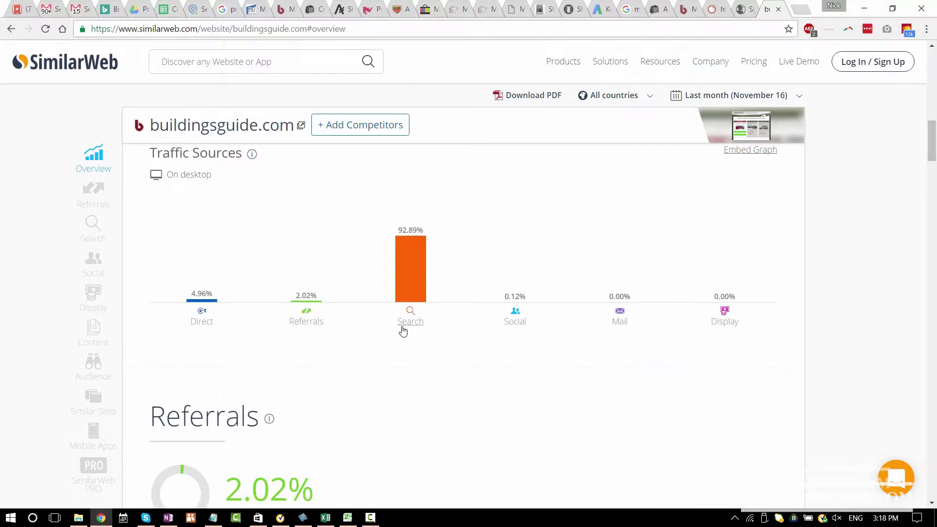
{"action": "scroll", "coordinate": [402, 330], "scroll_direction": "up", "scroll_amount": 2}
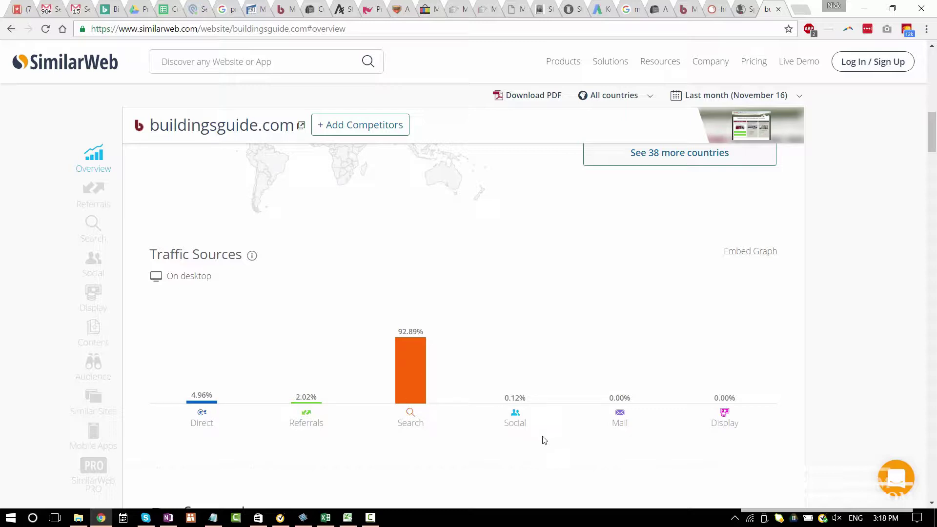
{"action": "left_click", "coordinate": [411, 423]}
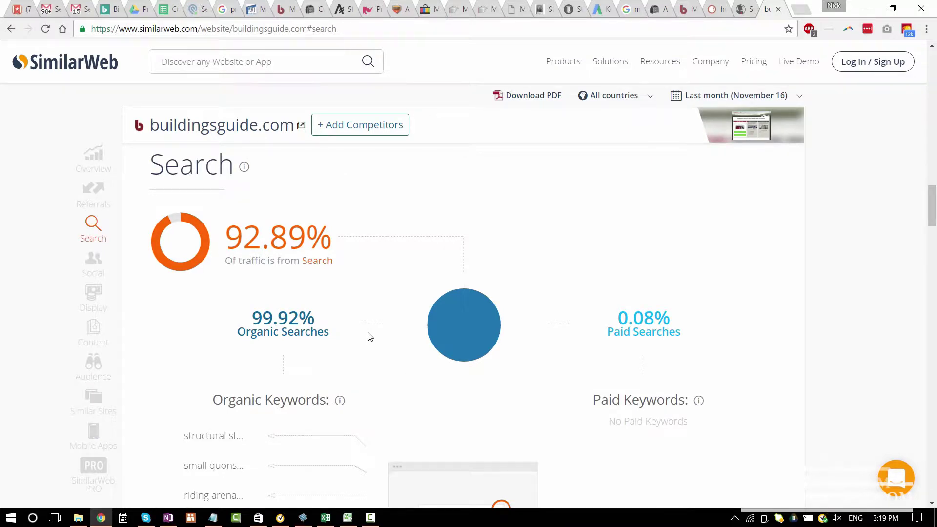
{"action": "left_click_drag", "start_coordinate": [337, 264], "coordinate": [241, 232]}
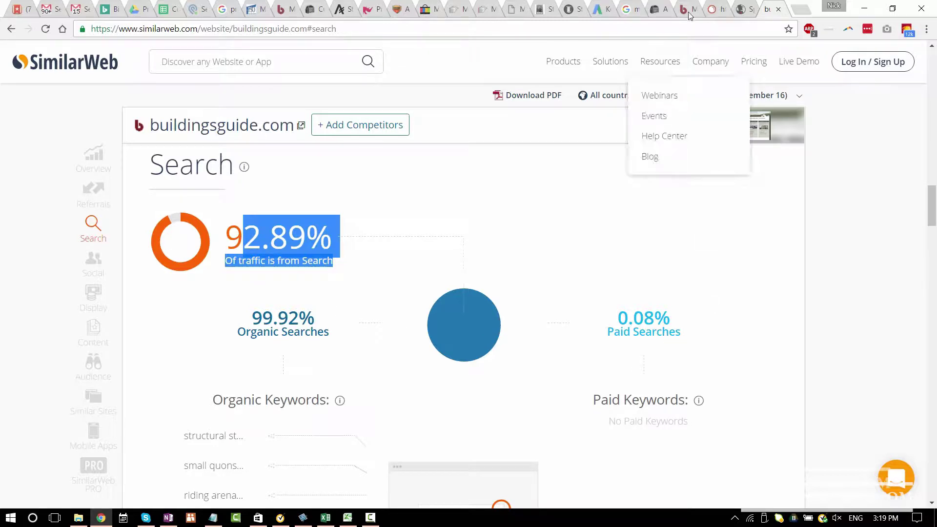
{"action": "key", "text": "alt+Tab"}
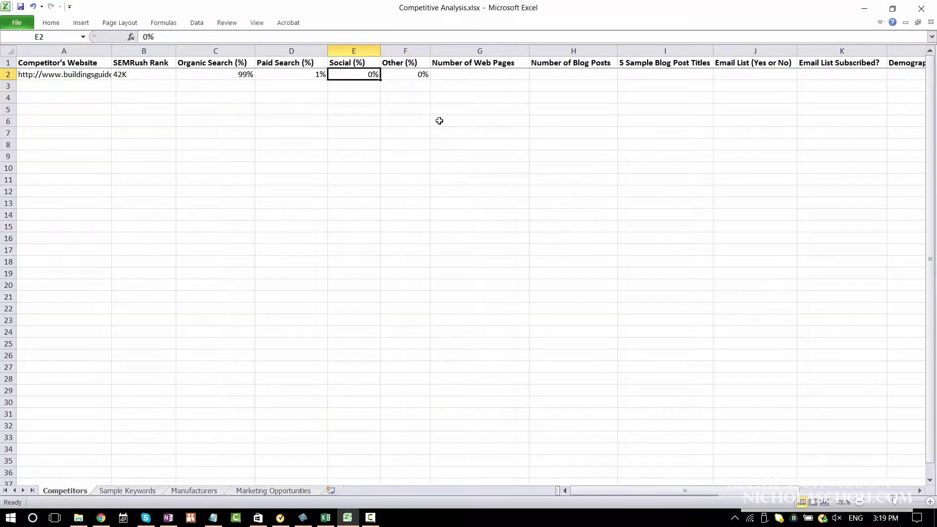
- Enter 0.12% social traffic in E2 and show the row's percentages with two decimals
{"action": "type", "text": "0.12"}
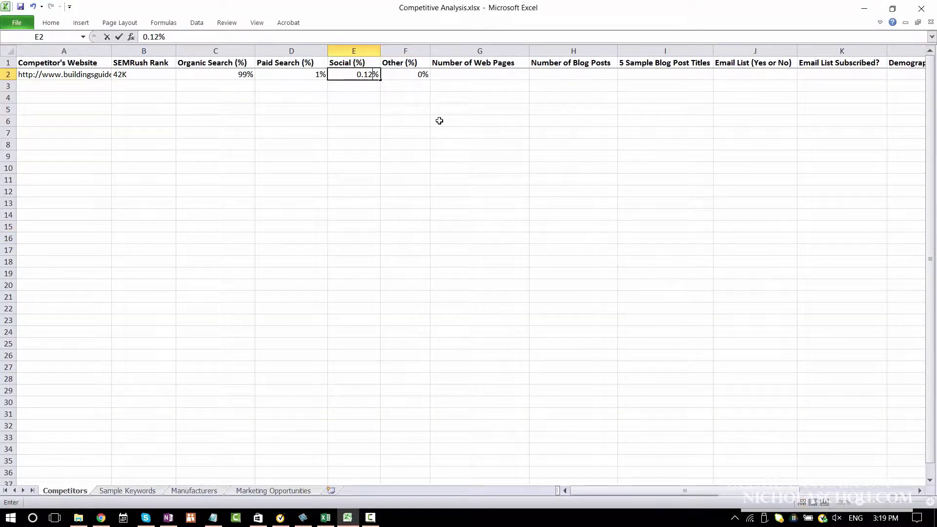
{"action": "key", "text": "Return"}
{"action": "left_click", "coordinate": [360, 74]}
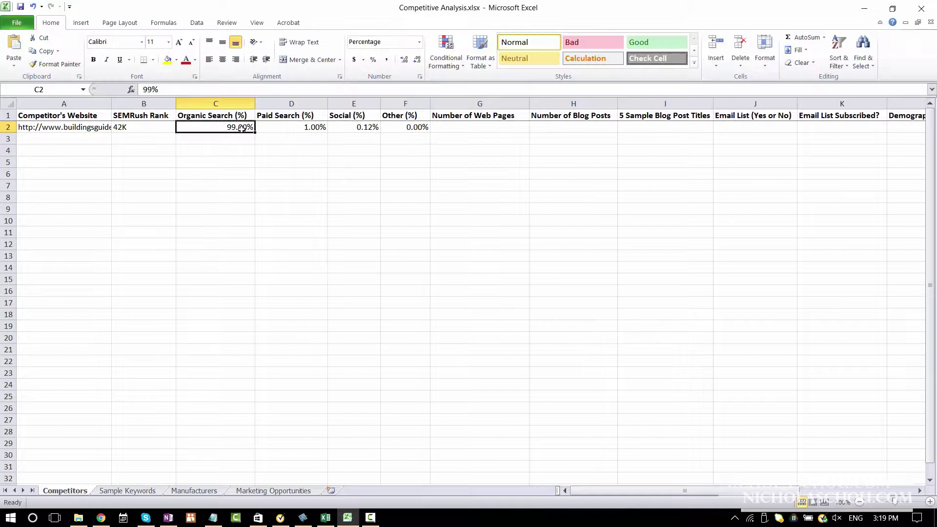
{"action": "left_click_drag", "start_coordinate": [247, 127], "coordinate": [299, 133]}
- Change C2's organic search share to 93.00% and review the Other and web-page cells
{"action": "left_click", "coordinate": [235, 126]}
{"action": "key", "text": "Return"}
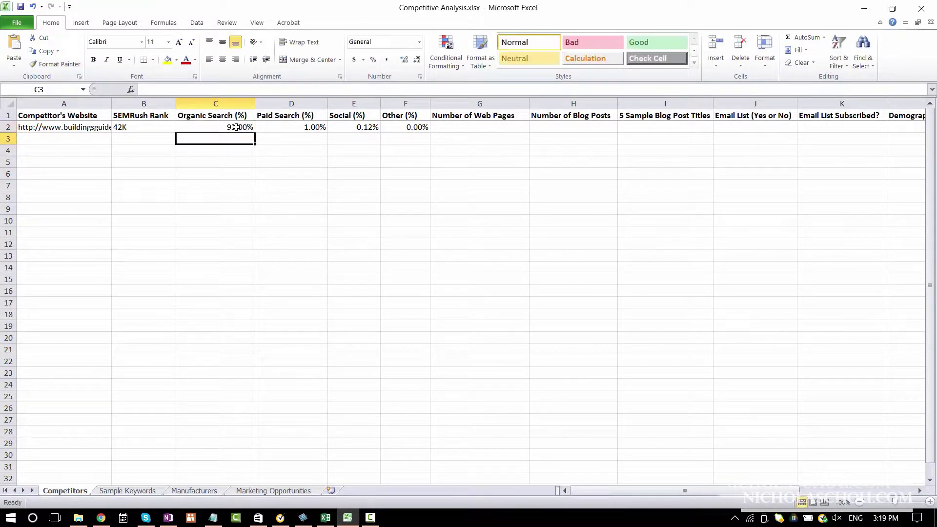
{"action": "left_click", "coordinate": [236, 127]}
{"action": "left_click", "coordinate": [390, 163]}
{"action": "left_click", "coordinate": [398, 125]}
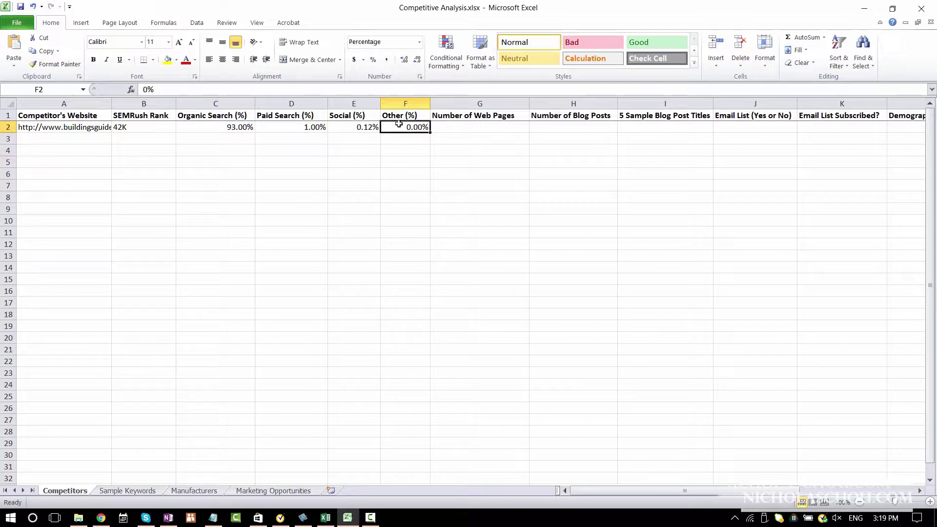
{"action": "left_click", "coordinate": [406, 152]}
{"action": "left_click", "coordinate": [447, 127]}
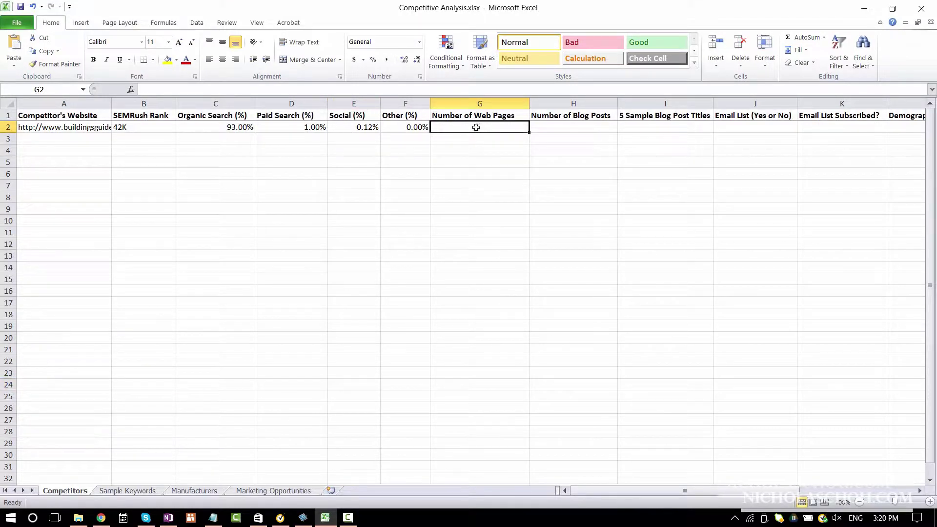
{"action": "left_click", "coordinate": [337, 193]}
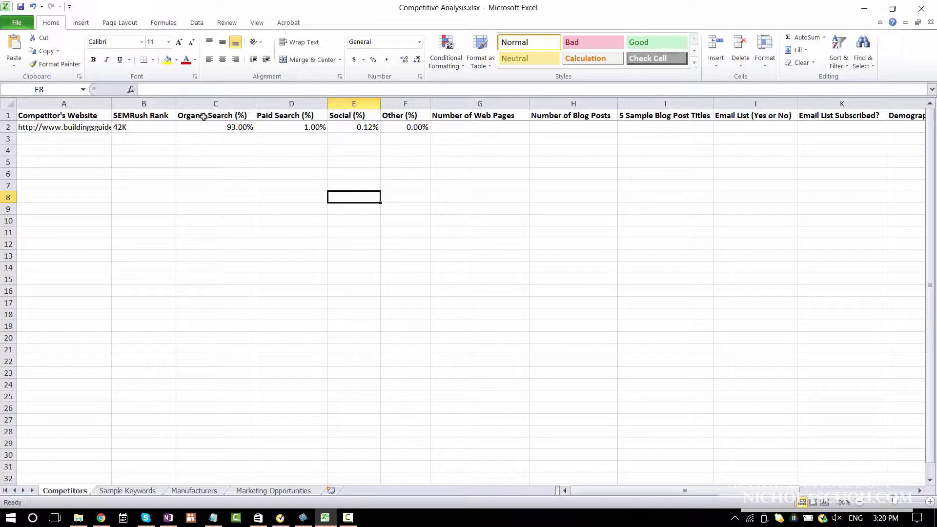
{"action": "left_click", "coordinate": [217, 126]}
- Go forward to buildingsguide.com's Home & Hobby Residential Metal Buildings page and skim it
{"action": "key", "text": "alt+Tab"}
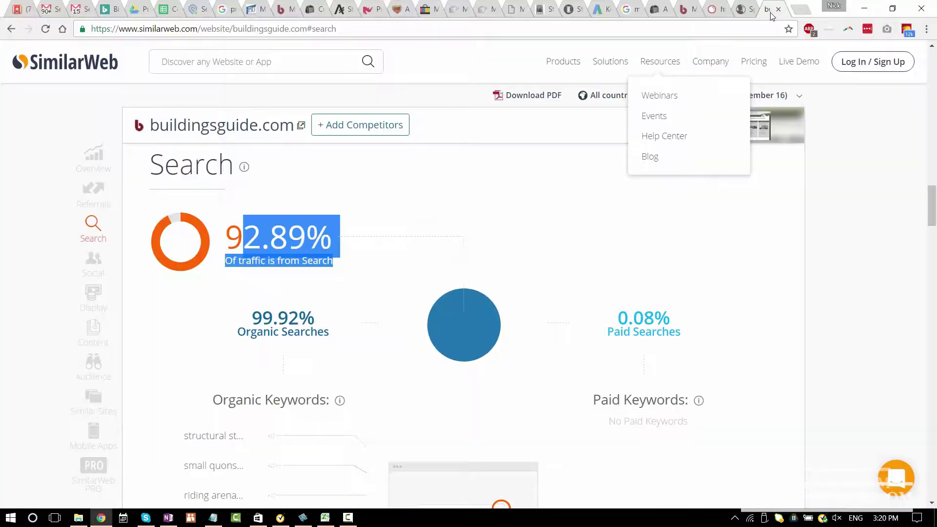
{"action": "left_click", "coordinate": [741, 9]}
{"action": "left_click", "coordinate": [683, 9]}
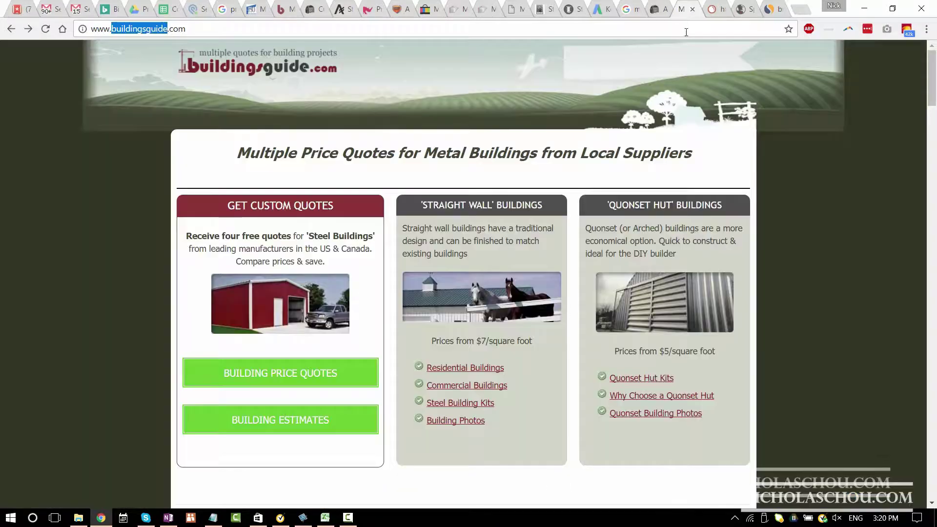
{"action": "key", "text": "alt+Right"}
{"action": "key", "text": "alt+Right"}
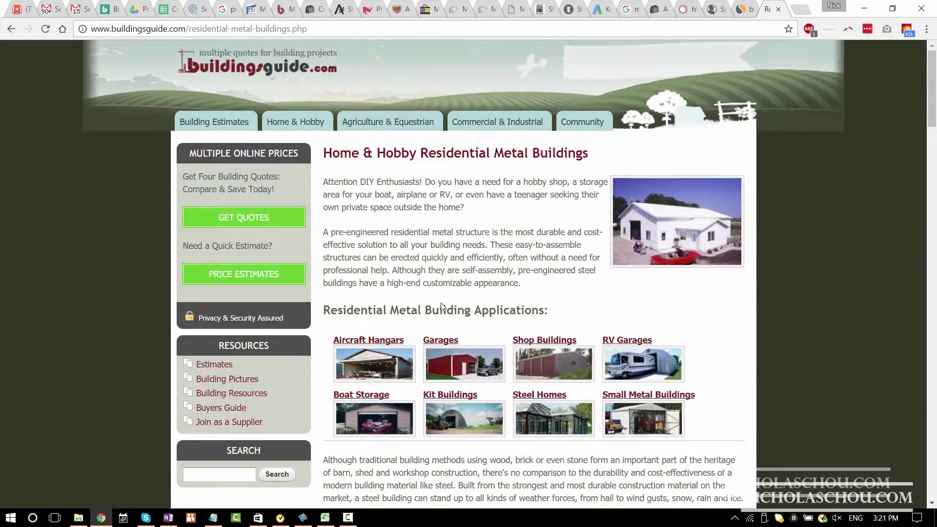
{"action": "scroll", "coordinate": [444, 271], "scroll_direction": "down", "scroll_amount": 20}
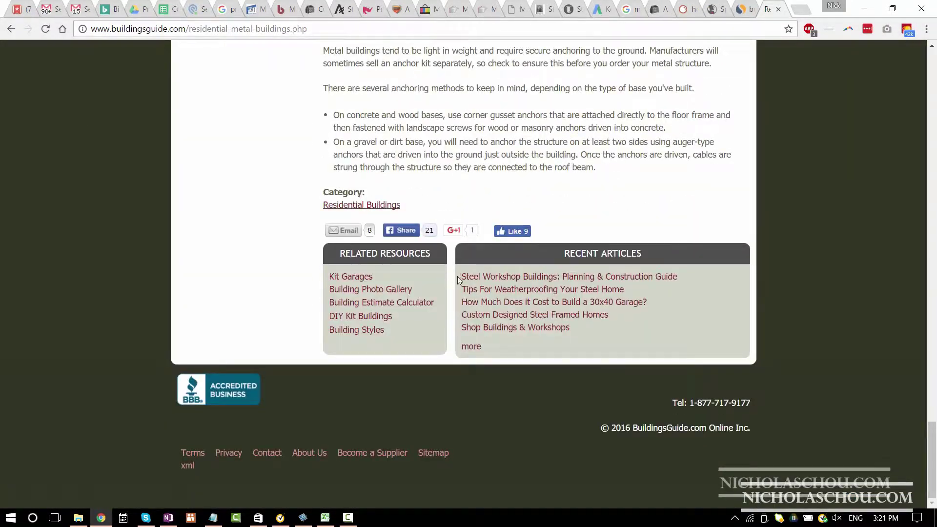
{"action": "scroll", "coordinate": [458, 276], "scroll_direction": "up", "scroll_amount": 15}
{"action": "scroll", "coordinate": [461, 280], "scroll_direction": "up", "scroll_amount": 20}
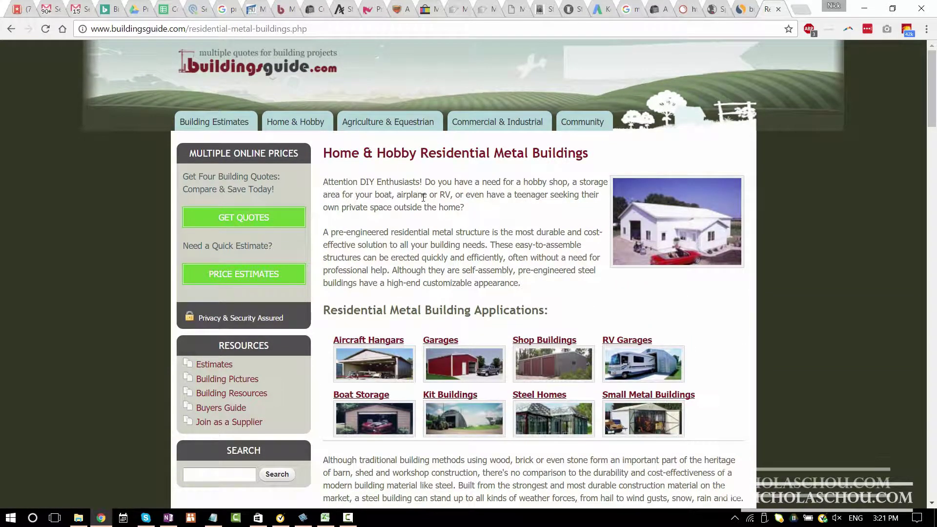
{"action": "left_click", "coordinate": [186, 28]}
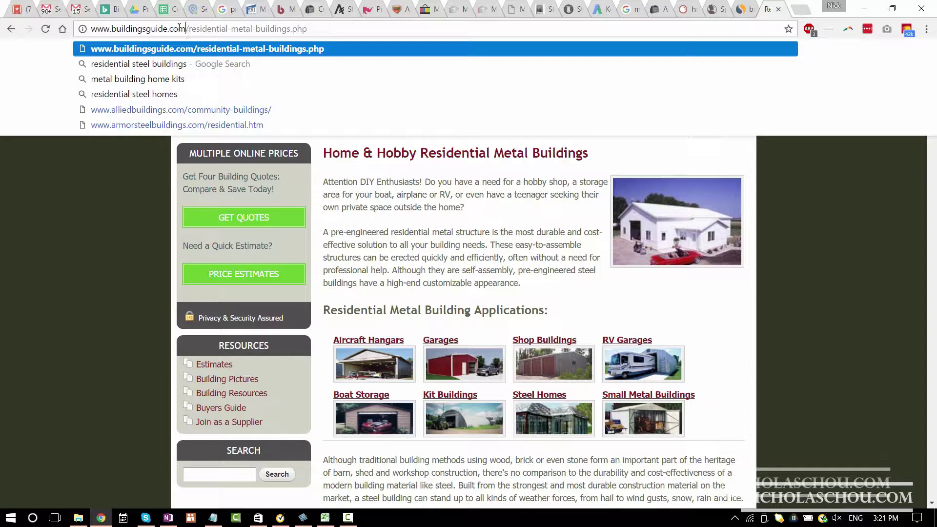
- Search Google for 'buildingsguide.com sitemap' and open a result in a background tab
{"action": "double_click", "coordinate": [179, 28]}
{"action": "key", "text": "ctrl+c"}
{"action": "key", "text": "ctrl+t"}
{"action": "key", "text": "ctrl+v"}
{"action": "type", "text": "sitemap"}
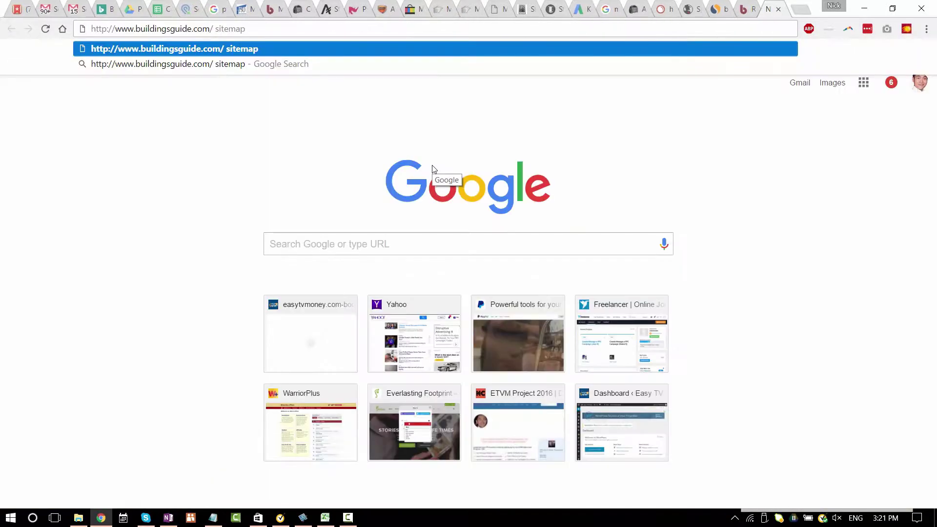
{"action": "key", "text": "Return"}
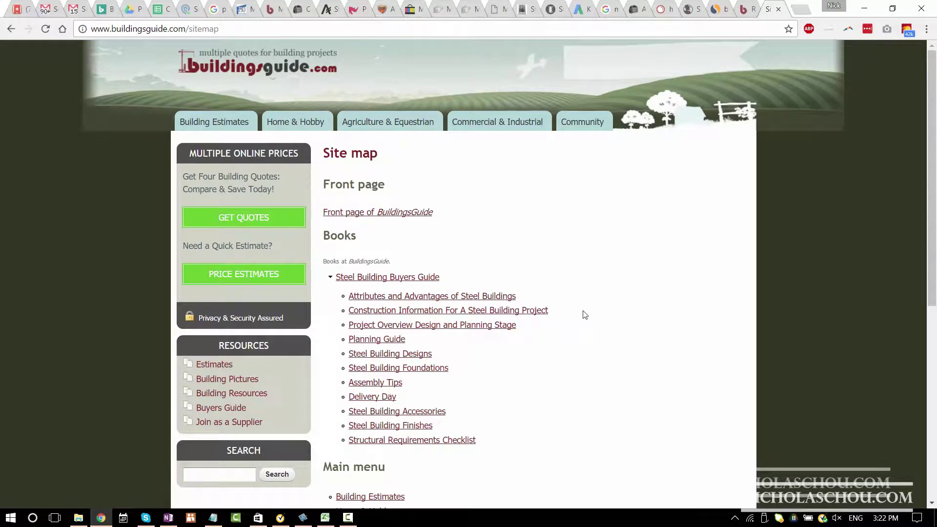
{"action": "scroll", "coordinate": [390, 252], "scroll_direction": "down", "scroll_amount": 2}
{"action": "middle_click", "coordinate": [391, 252]}
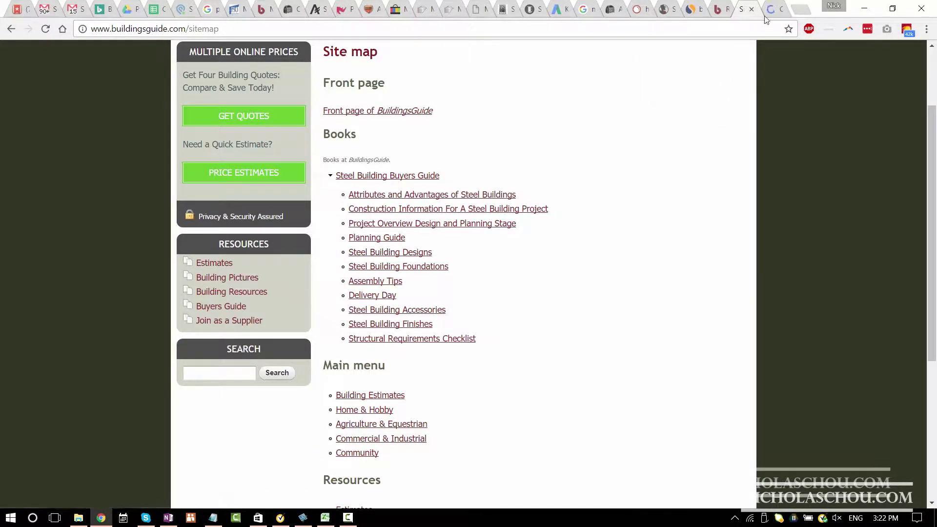
{"action": "key", "text": "alt+Left"}
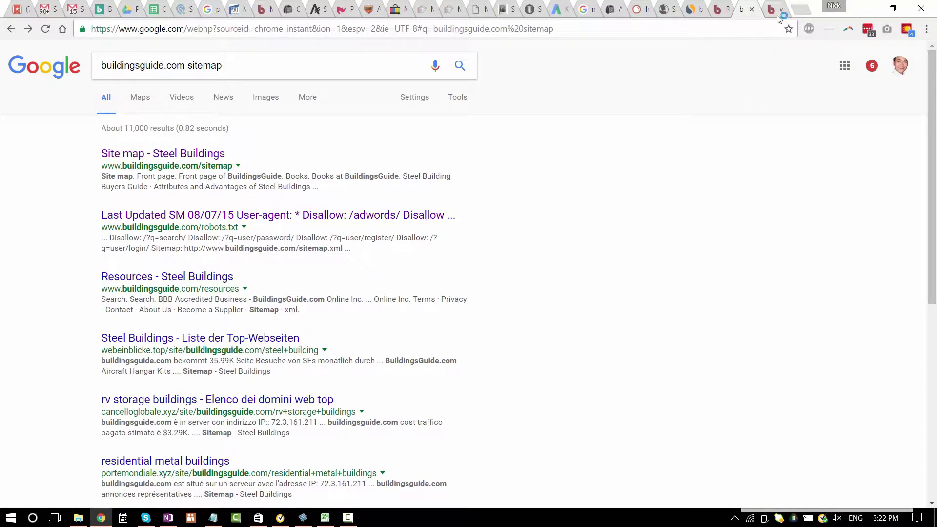
- Review the robots.txt and 'Site map - Steel Buildings' pages, then close those tabs
{"action": "left_click", "coordinate": [779, 17]}
{"action": "scroll", "coordinate": [159, 314], "scroll_direction": "down", "scroll_amount": 20}
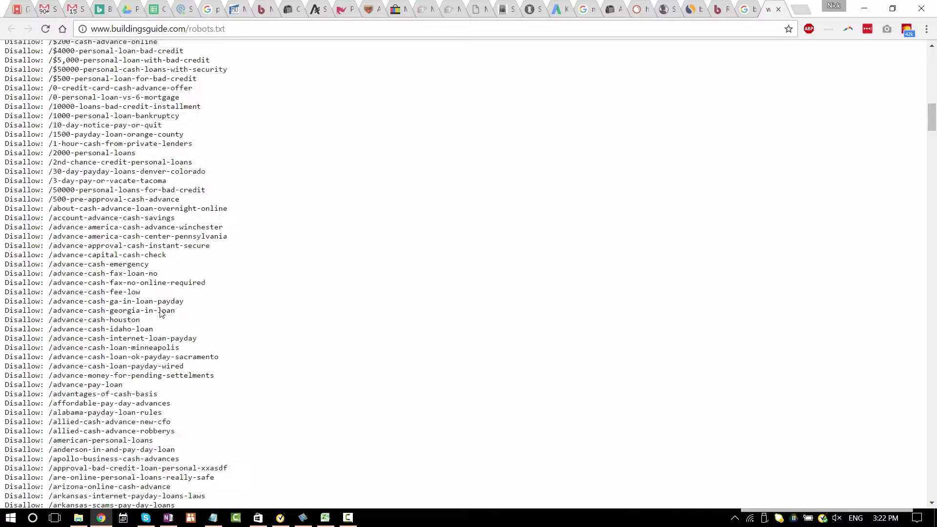
{"action": "scroll", "coordinate": [163, 313], "scroll_direction": "down", "scroll_amount": 15}
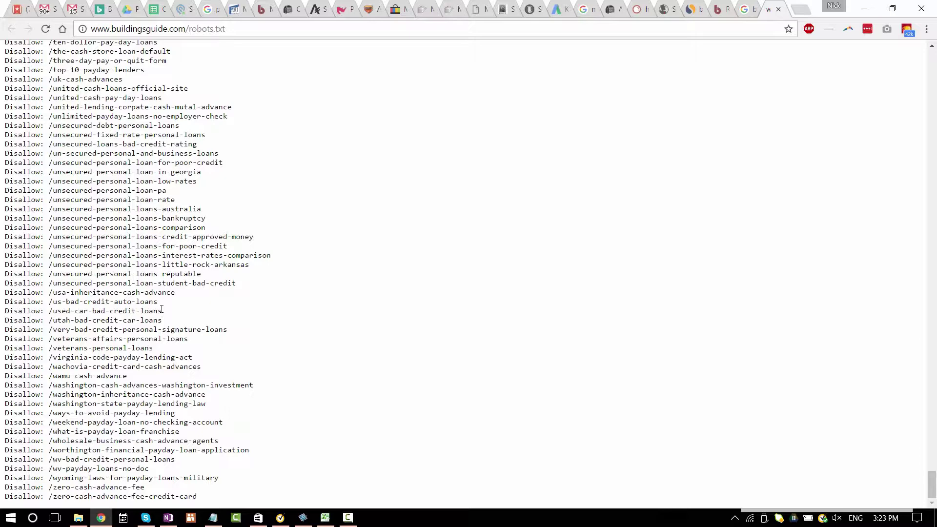
{"action": "scroll", "coordinate": [291, 414], "scroll_direction": "up", "scroll_amount": 20}
{"action": "scroll", "coordinate": [269, 368], "scroll_direction": "up", "scroll_amount": 20}
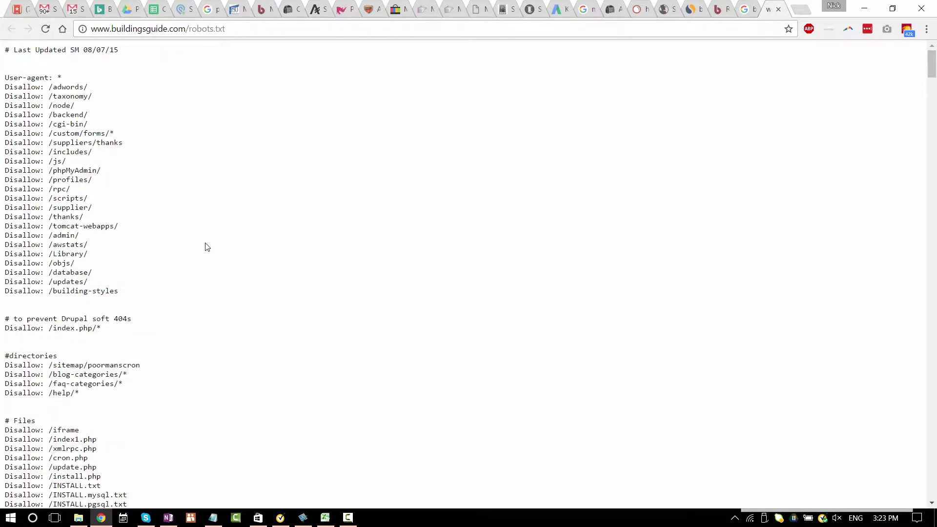
{"action": "key", "text": "alt+Left"}
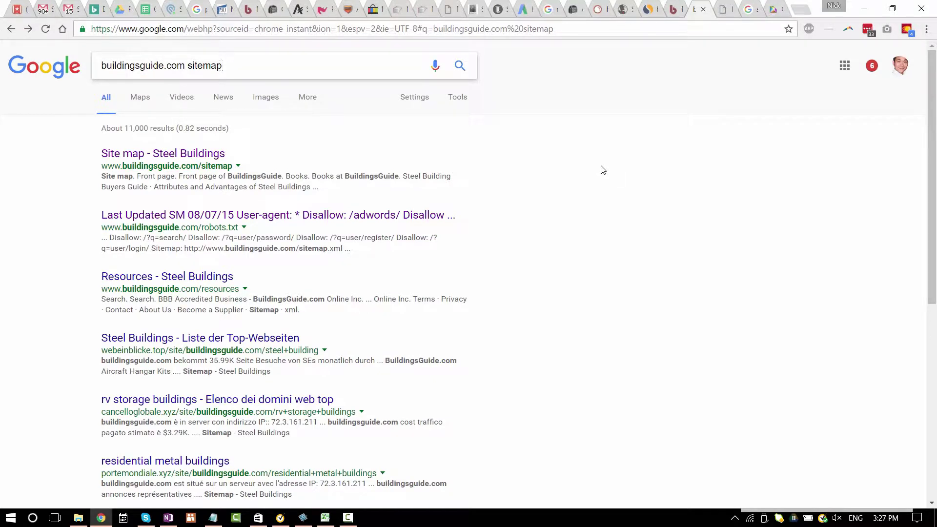
{"action": "left_click_drag", "start_coordinate": [229, 65], "coordinate": [95, 64]}
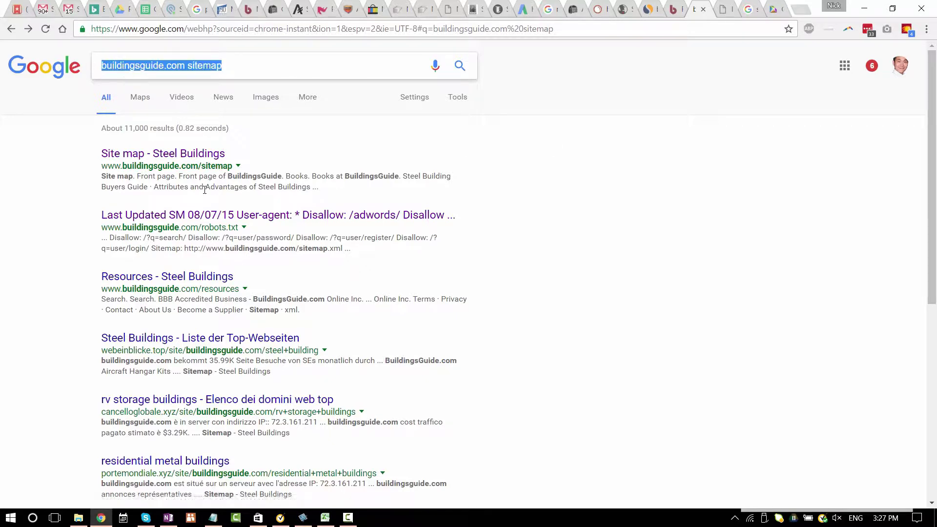
{"action": "left_click", "coordinate": [206, 162]}
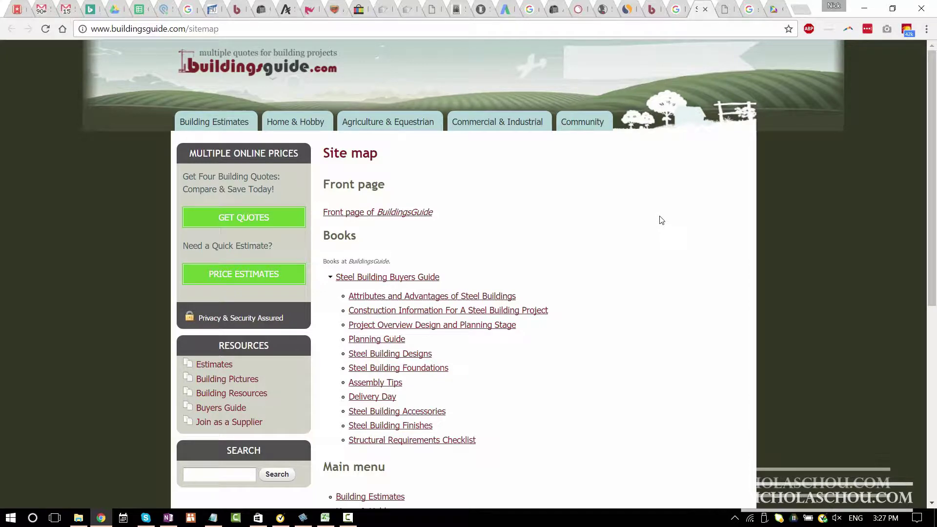
{"action": "left_click", "coordinate": [705, 10]}
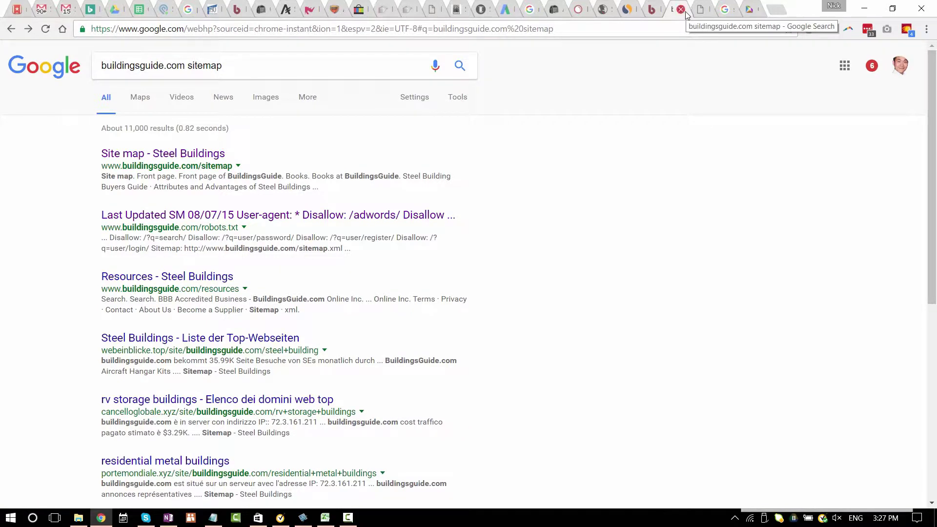
{"action": "left_click", "coordinate": [681, 9]}
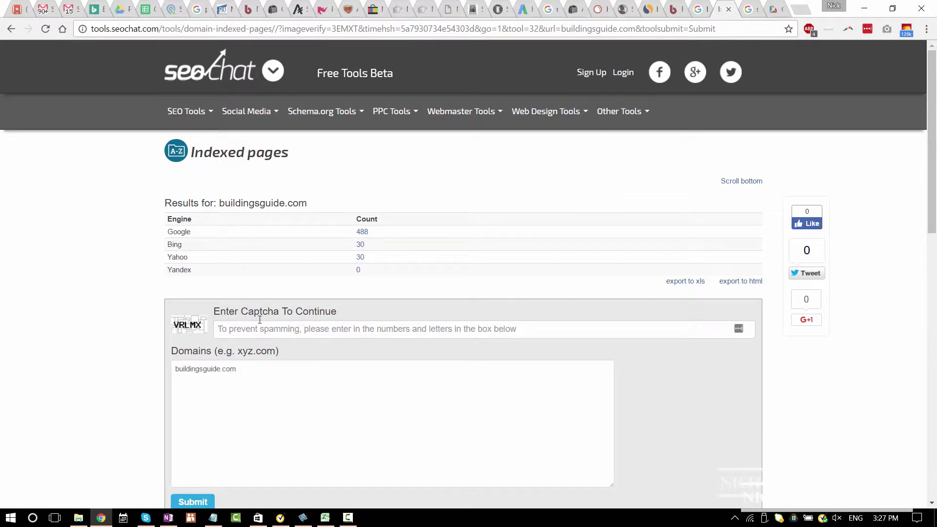
- View Google's 488 indexed buildingsguide.com pages and open the Steel Beam calculator in a background tab
{"action": "left_click", "coordinate": [278, 328]}
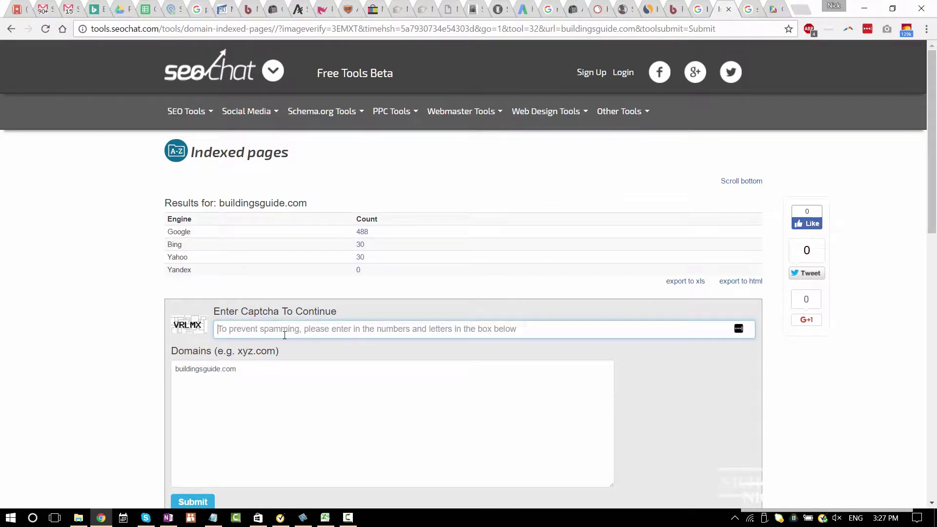
{"action": "left_click", "coordinate": [268, 387]}
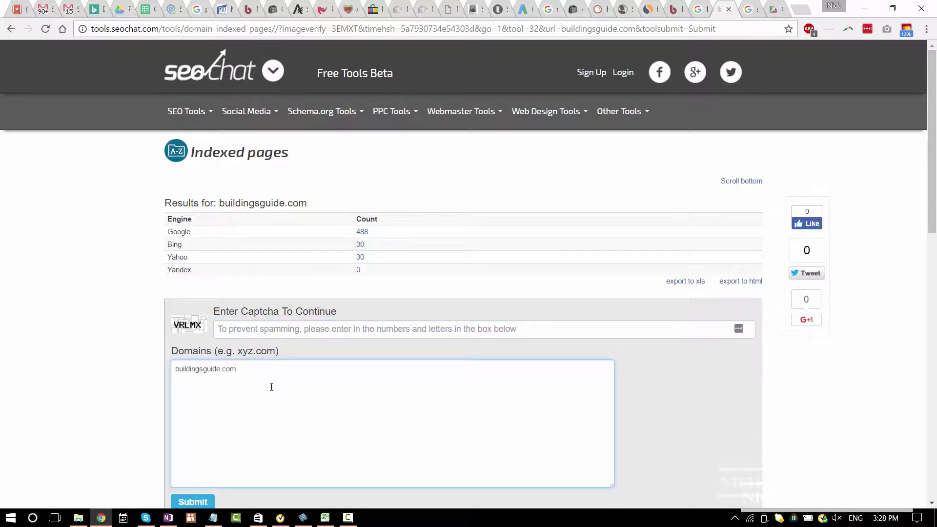
{"action": "left_click", "coordinate": [362, 232]}
{"action": "scroll", "coordinate": [441, 213], "scroll_direction": "down", "scroll_amount": 20}
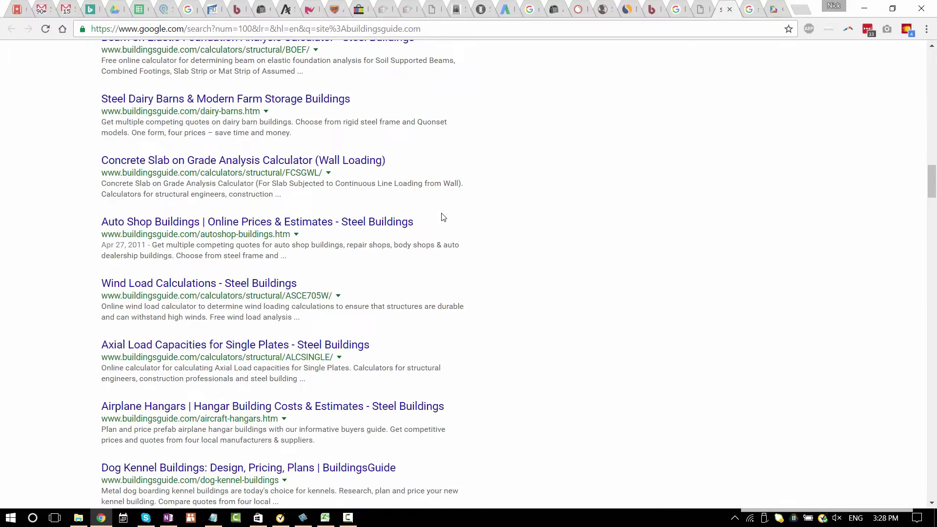
{"action": "scroll", "coordinate": [443, 217], "scroll_direction": "down", "scroll_amount": 15}
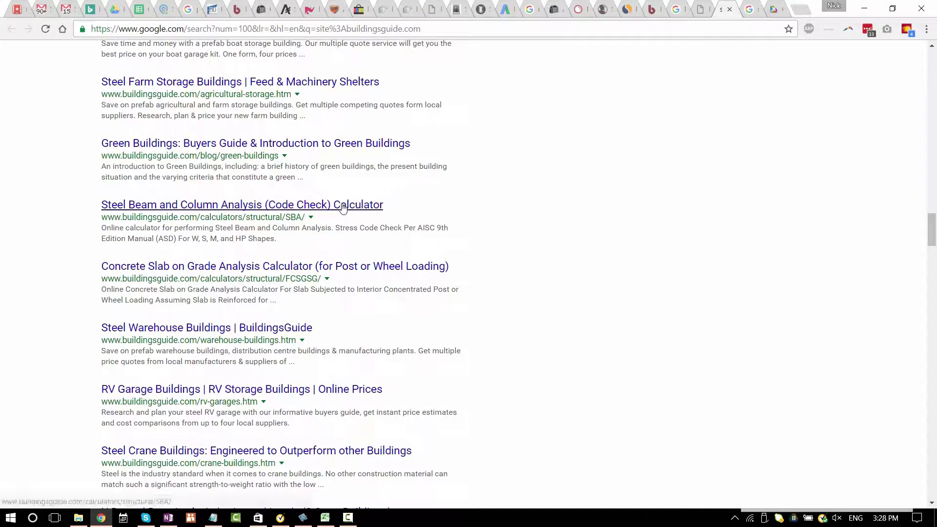
{"action": "middle_click", "coordinate": [365, 204]}
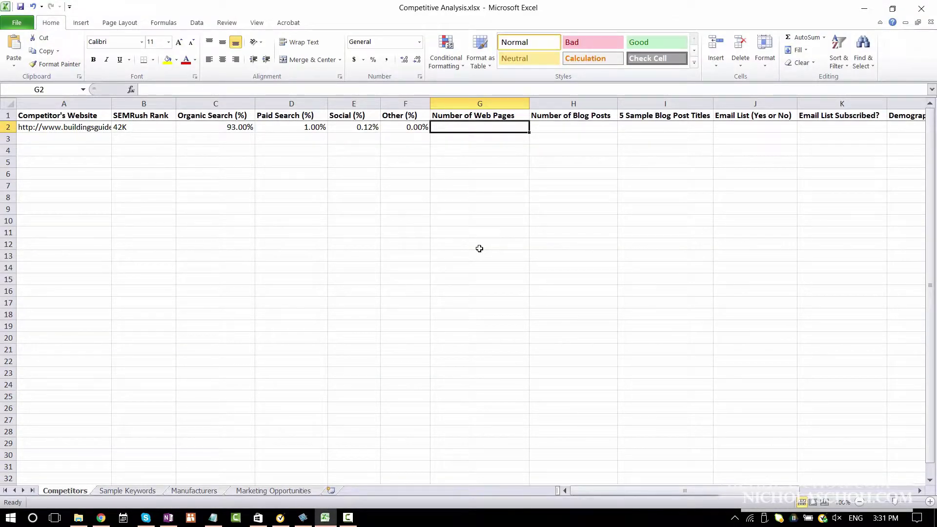
- Record 488 web pages in G2 and 'Close to 488' blog posts in H2
{"action": "type", "text": "488"}
{"action": "key", "text": "Tab"}
{"action": "left_click", "coordinate": [547, 174]}
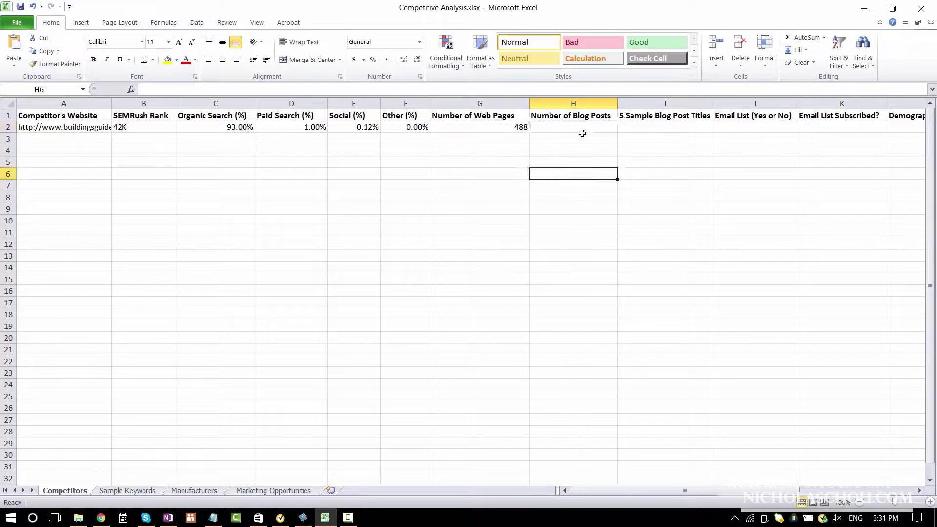
{"action": "left_click", "coordinate": [582, 132]}
{"action": "left_click", "coordinate": [266, 324]}
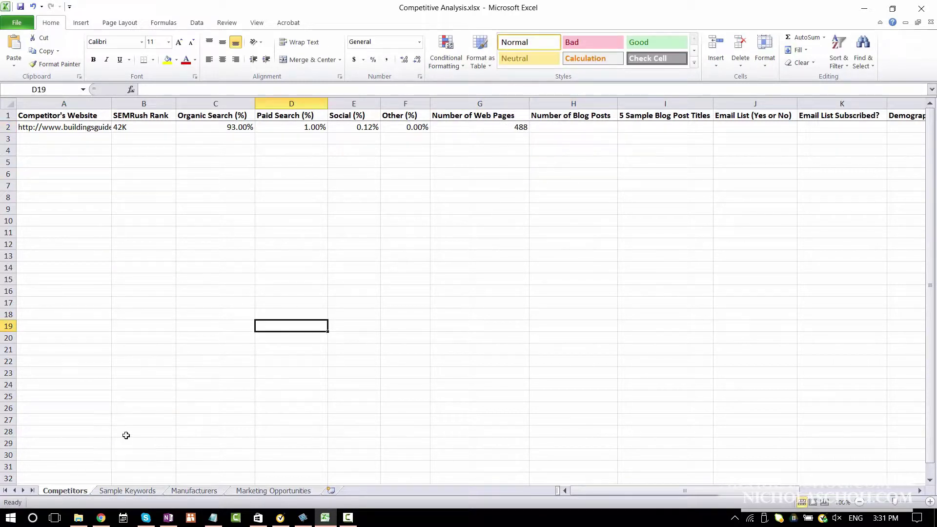
{"action": "left_click", "coordinate": [387, 255]}
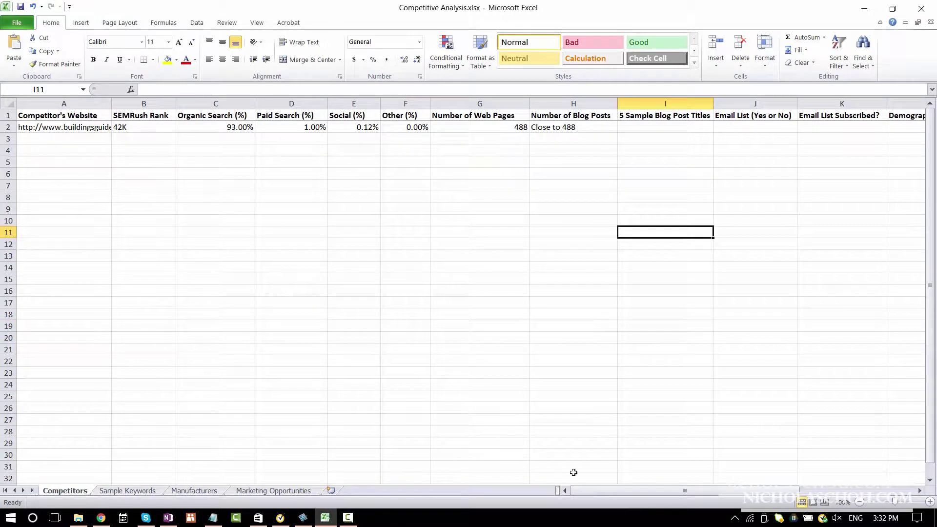
- Fill I2 with sample page URLs from the buildingsguide.com site
{"action": "left_click", "coordinate": [669, 128]}
{"action": "left_click", "coordinate": [100, 518]}
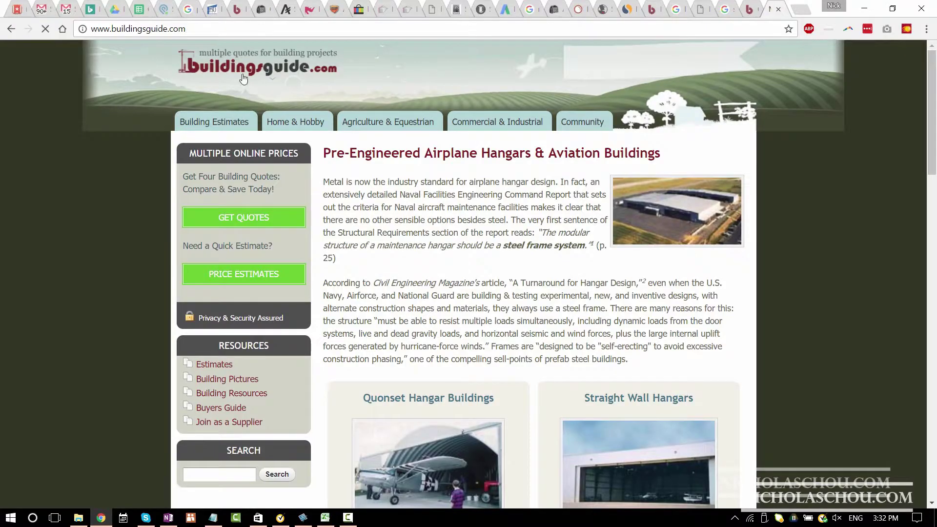
{"action": "scroll", "coordinate": [792, 282], "scroll_direction": "down", "scroll_amount": 2}
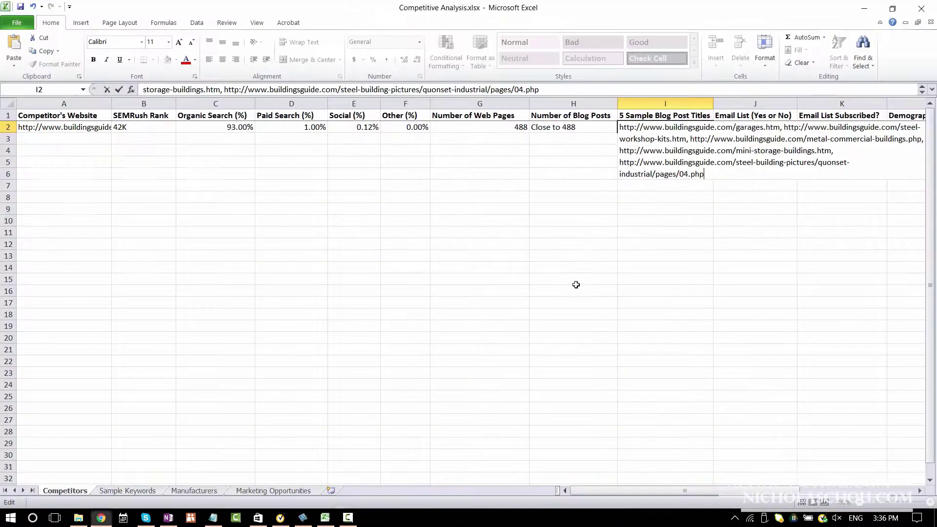
{"action": "left_click", "coordinate": [702, 279]}
- Enter 'Waiting to find out' for the email list fields J2 and K2
{"action": "left_click", "coordinate": [760, 127]}
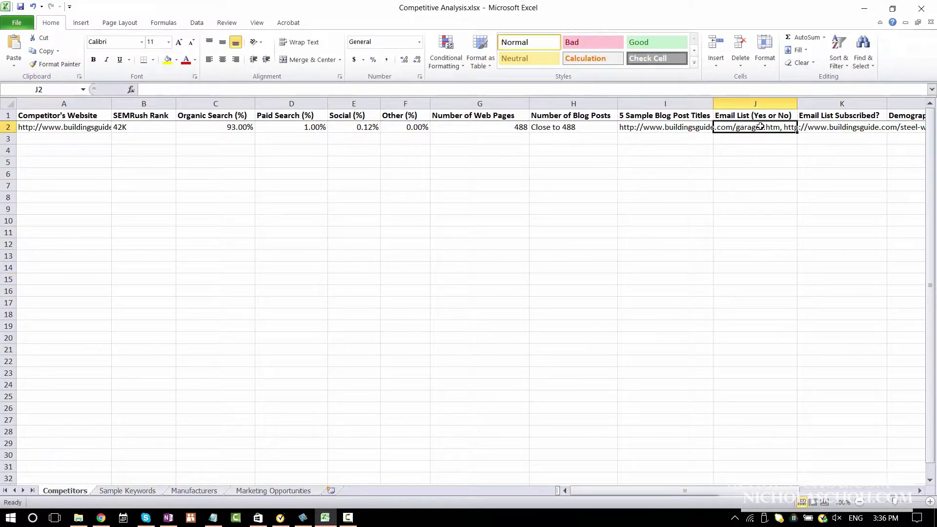
{"action": "left_click", "coordinate": [102, 519]}
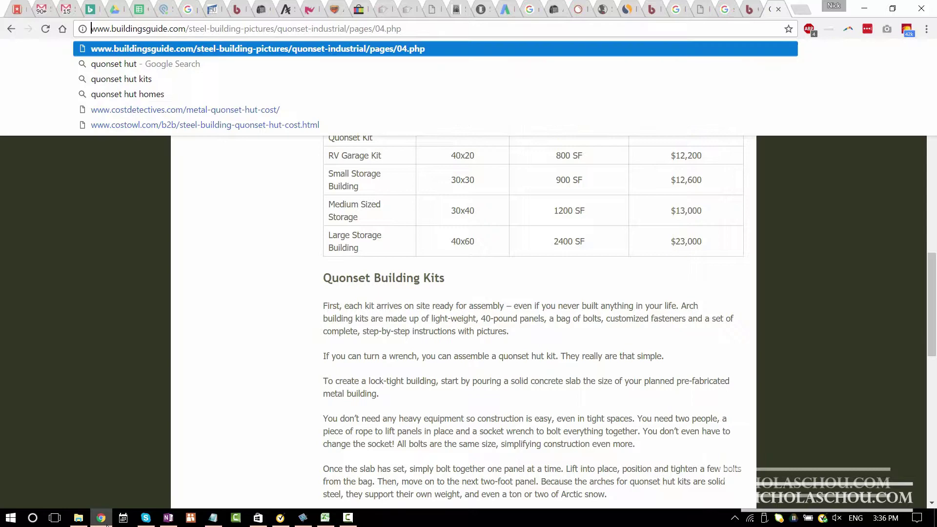
{"action": "left_click", "coordinate": [102, 520]}
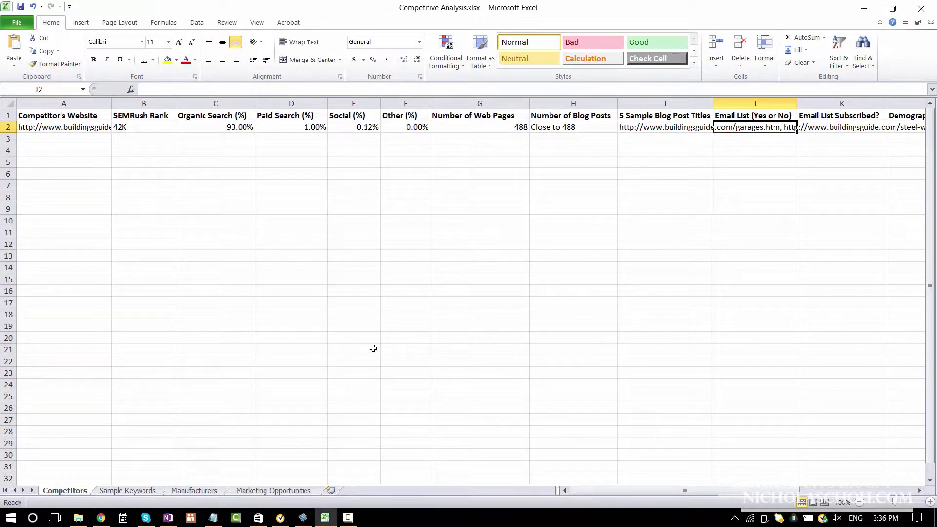
{"action": "left_click", "coordinate": [101, 517]}
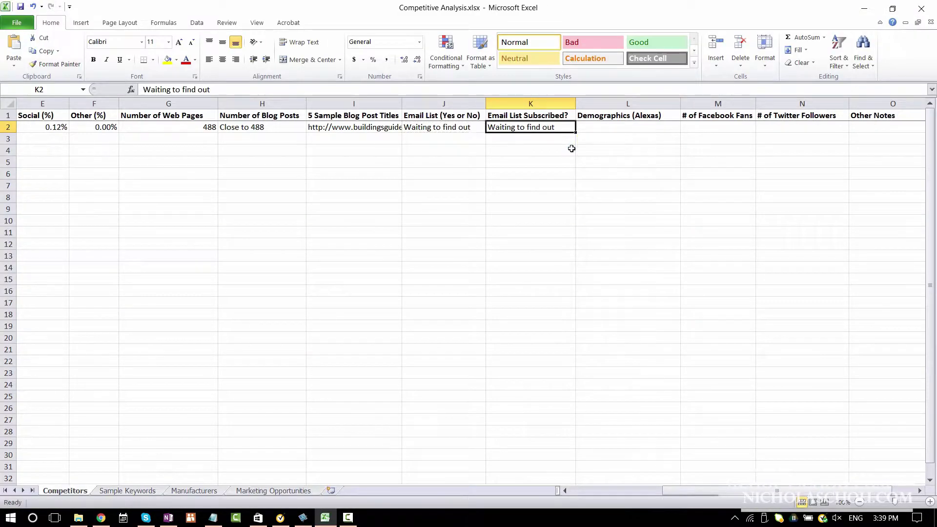
{"action": "key", "text": "Return"}
{"action": "left_click", "coordinate": [586, 127]}
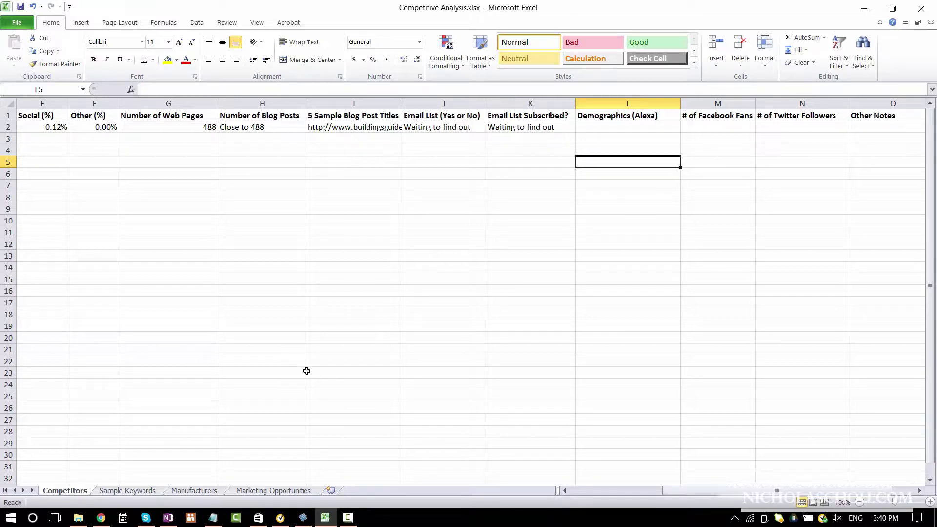
- Look up buildingsguide.com on alexa.com in a new browser tab
{"action": "left_click", "coordinate": [101, 517]}
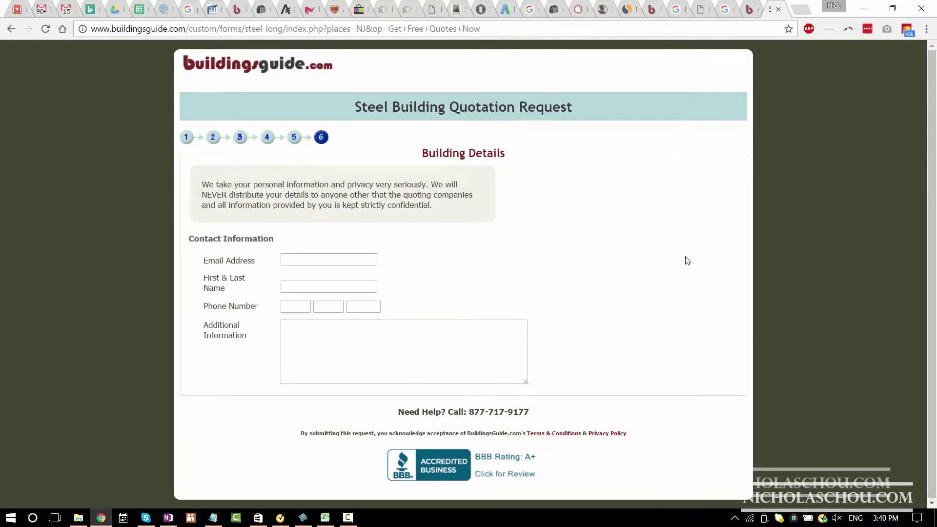
{"action": "key", "text": "ctrl+t"}
{"action": "type", "text": "alexa.com"}
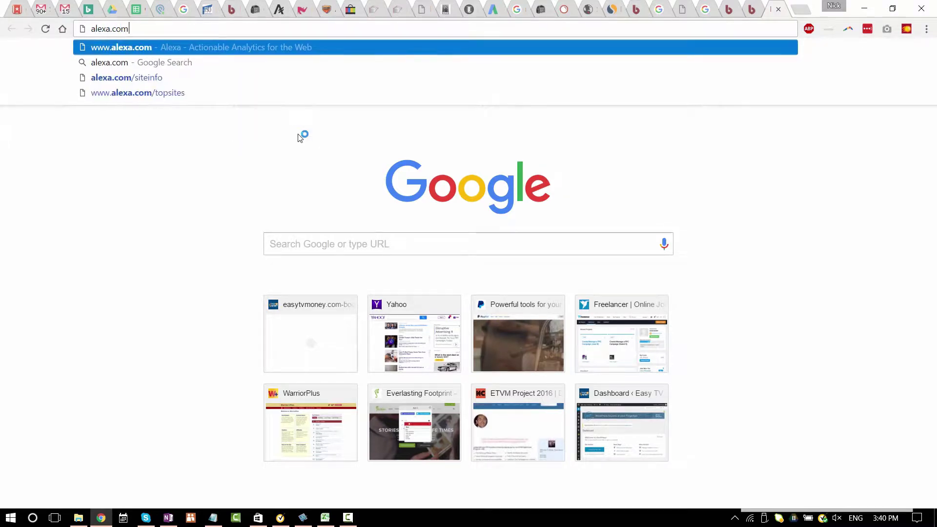
{"action": "key", "text": "Return"}
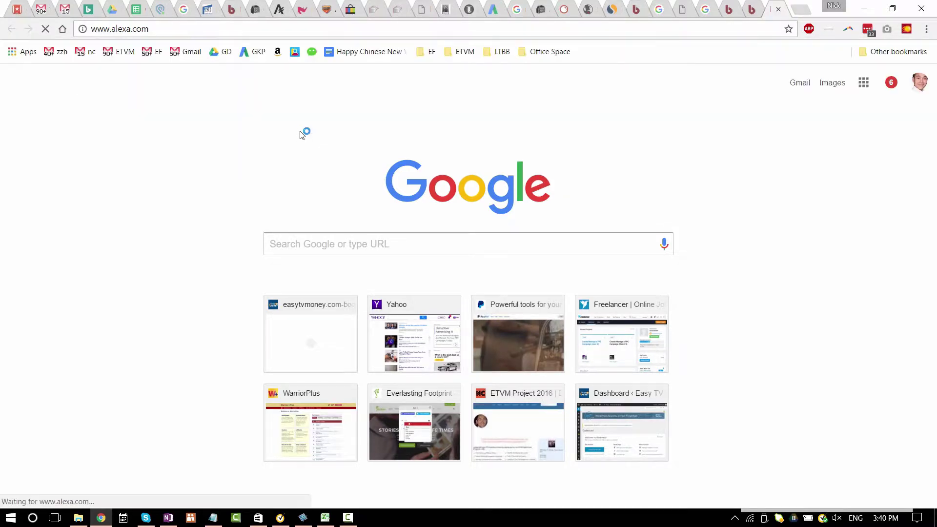
{"action": "left_click", "coordinate": [636, 9]}
{"action": "left_click", "coordinate": [769, 8]}
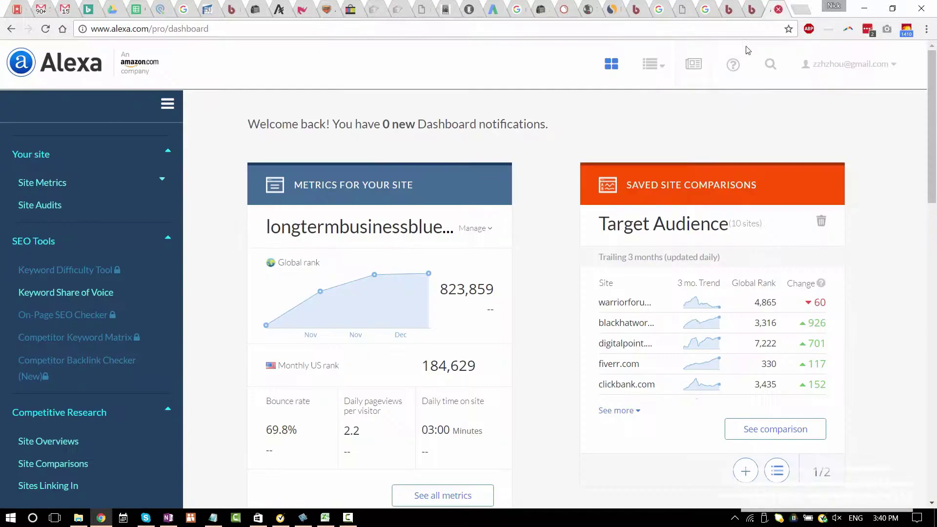
{"action": "left_click", "coordinate": [770, 64]}
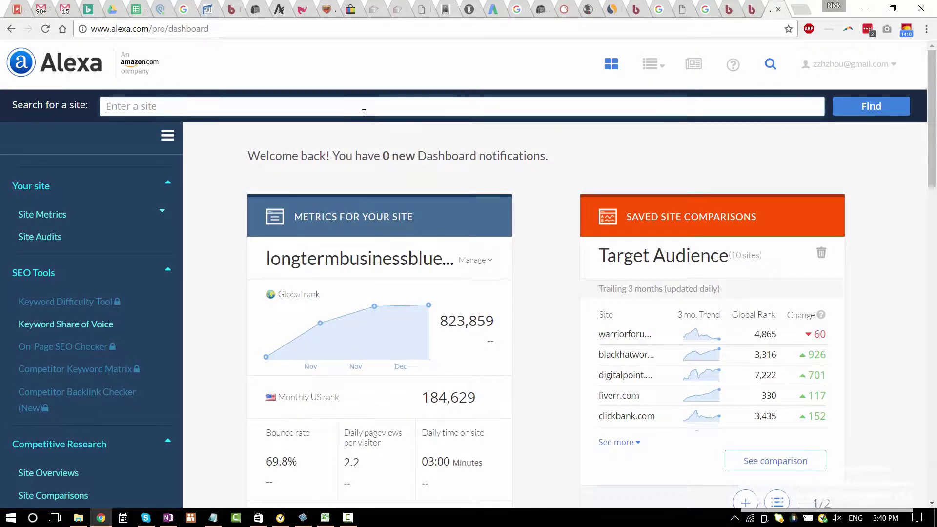
{"action": "type", "text": "http://www.buildingsguide.com/"}
{"action": "key", "text": "Return"}
{"action": "scroll", "coordinate": [789, 267], "scroll_direction": "down", "scroll_amount": 20}
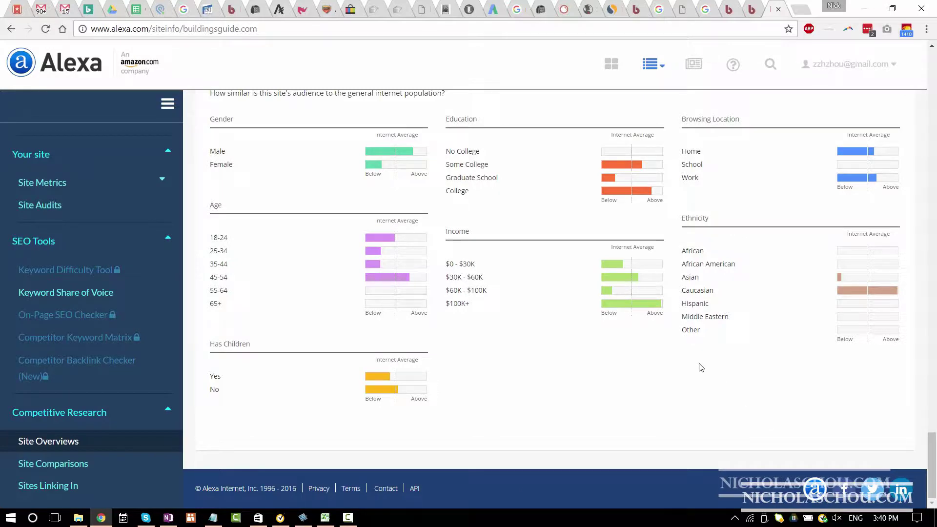
- Draft 'Male, College and some college, 45 to 54, $100K+, $30K to $60K, White' and copy it
{"action": "key", "text": "ctrl+l"}
{"action": "type", "text": "Male,"}
{"action": "left_click", "coordinate": [397, 157]}
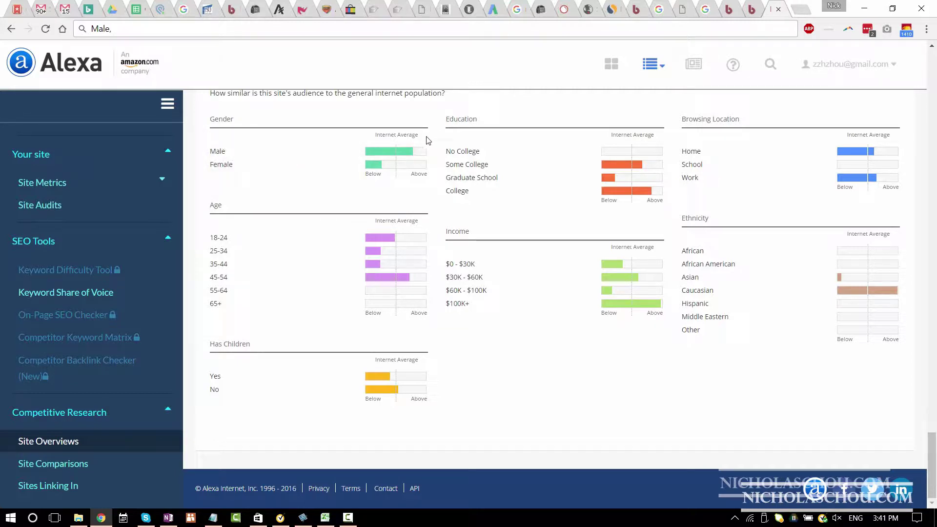
{"action": "left_click", "coordinate": [327, 29]}
{"action": "type", "text": "Co"}
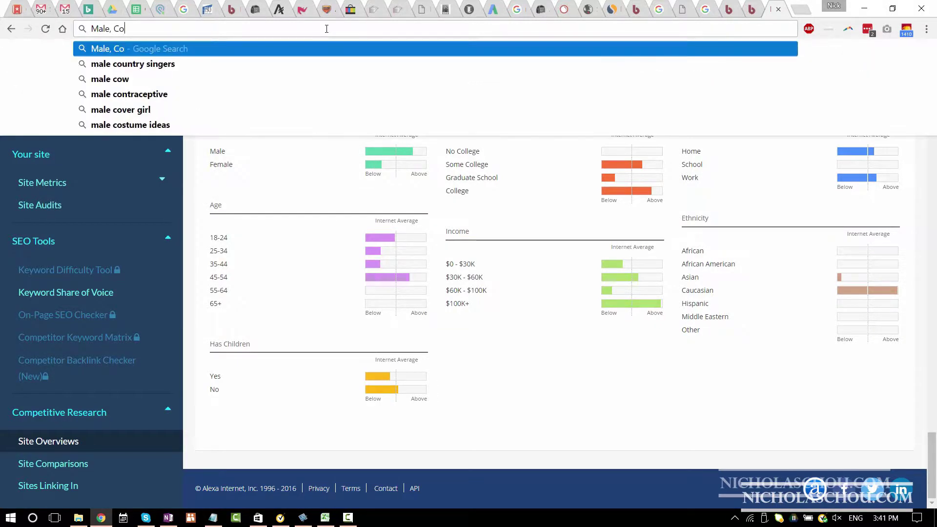
{"action": "type", "text": "llege and some col"}
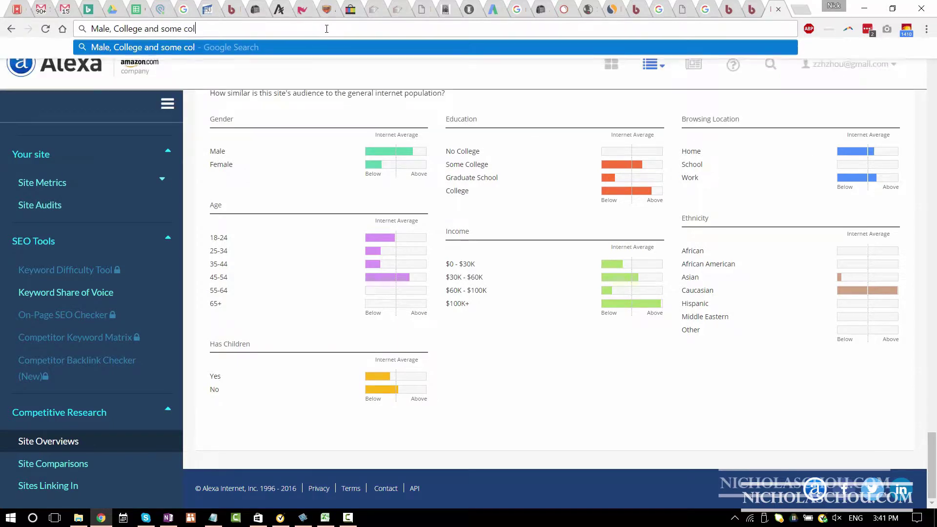
{"action": "type", "text": "lege,"}
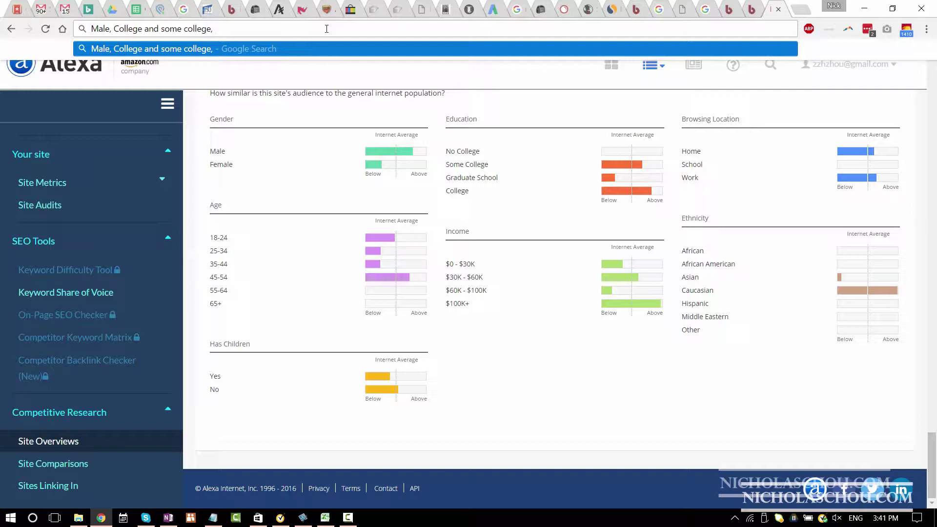
{"action": "type", "text": "45 to 54,"}
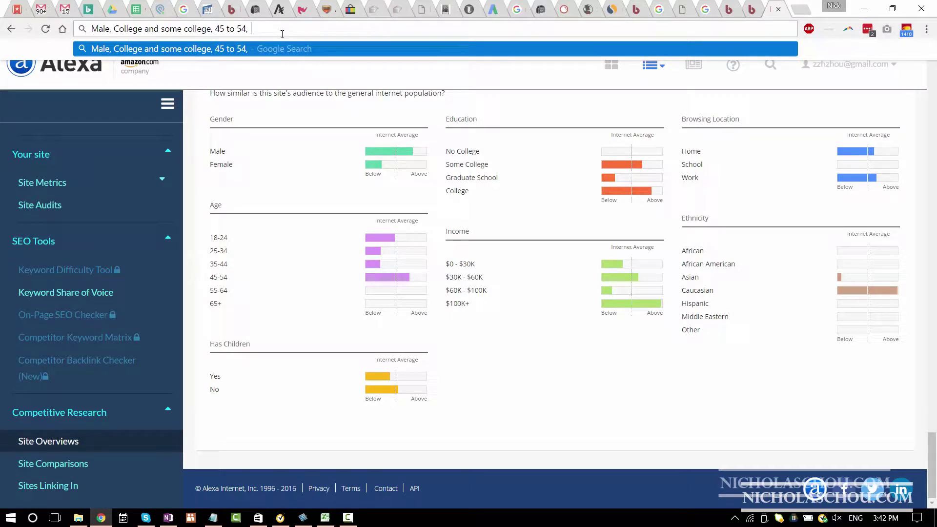
{"action": "type", "text": "$100K+, $30K "}
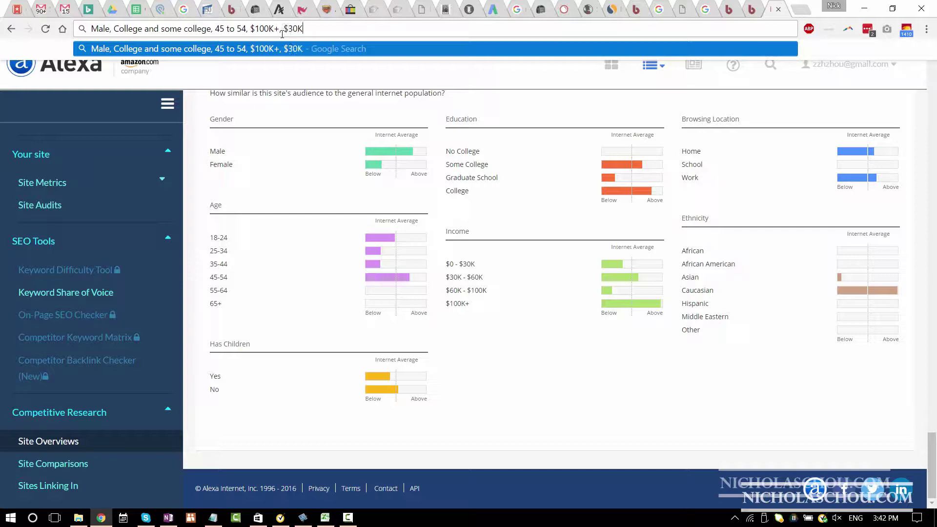
{"action": "type", "text": "to $60K"}
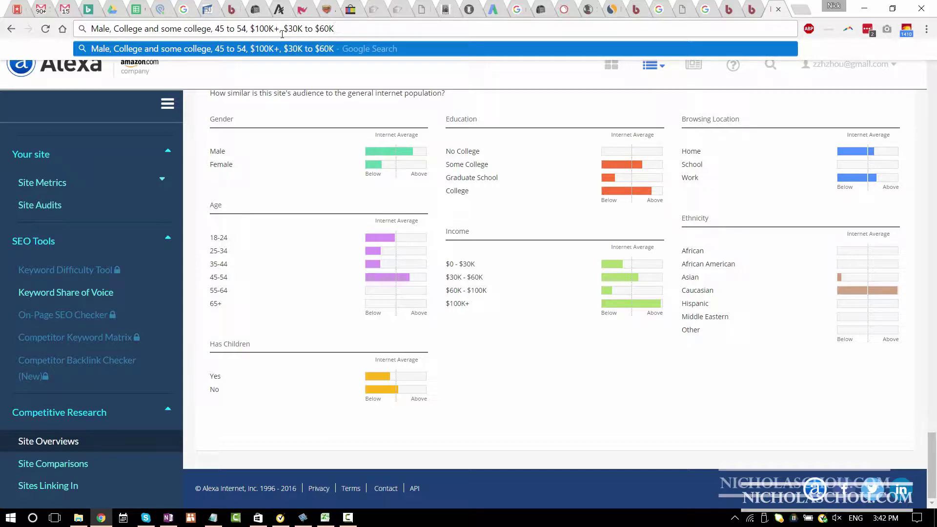
{"action": "type", "text": ","}
{"action": "type", "text": "White"}
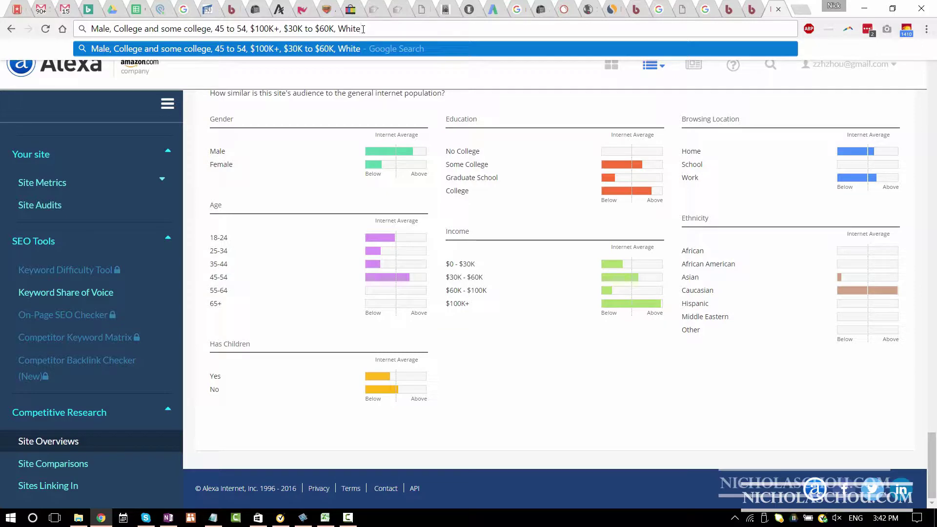
{"action": "type", "text": "ac"}
{"action": "key", "text": "BackSpace"}
{"action": "key", "text": "BackSpace"}
{"action": "key", "text": "ctrl+a"}
{"action": "key", "text": "ctrl+c"}
- Paste the demographics summary into the spreadsheet's Demographics cell L2
{"action": "left_click", "coordinate": [325, 518]}
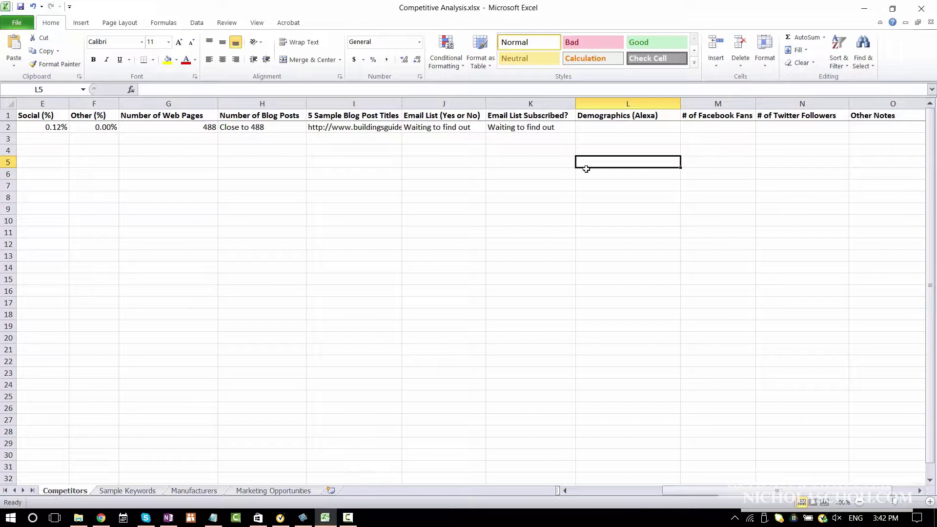
{"action": "left_click", "coordinate": [603, 133]}
{"action": "key", "text": "ctrl+v"}
{"action": "left_click", "coordinate": [605, 183]}
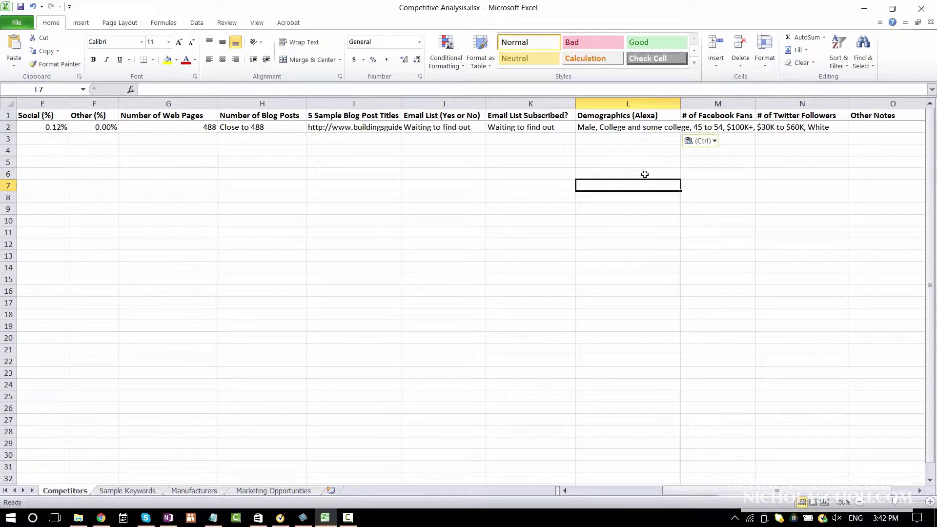
{"action": "left_click", "coordinate": [720, 127]}
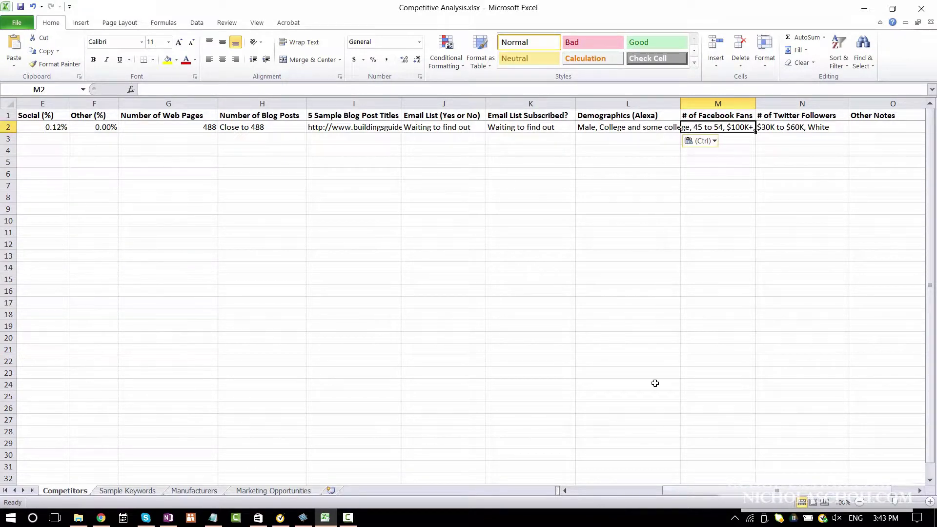
- Enter N/A in M2 (Facebook fans) and N2 (Twitter followers), then return to Chrome
{"action": "mouse_move", "coordinate": [683, 490]}
{"action": "left_mouse_down"}
{"action": "mouse_move", "coordinate": [616, 488]}
{"action": "mouse_move", "coordinate": [698, 488]}
{"action": "left_mouse_up"}
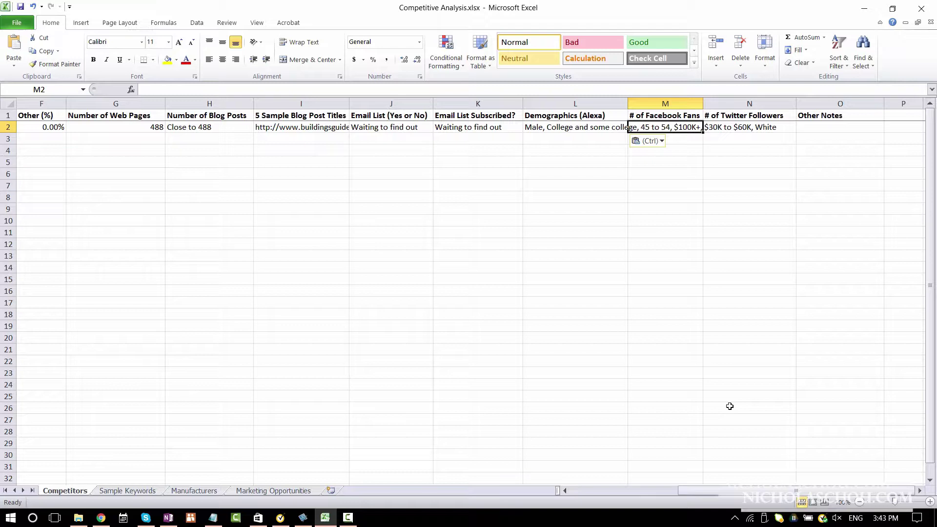
{"action": "type", "text": "N/A"}
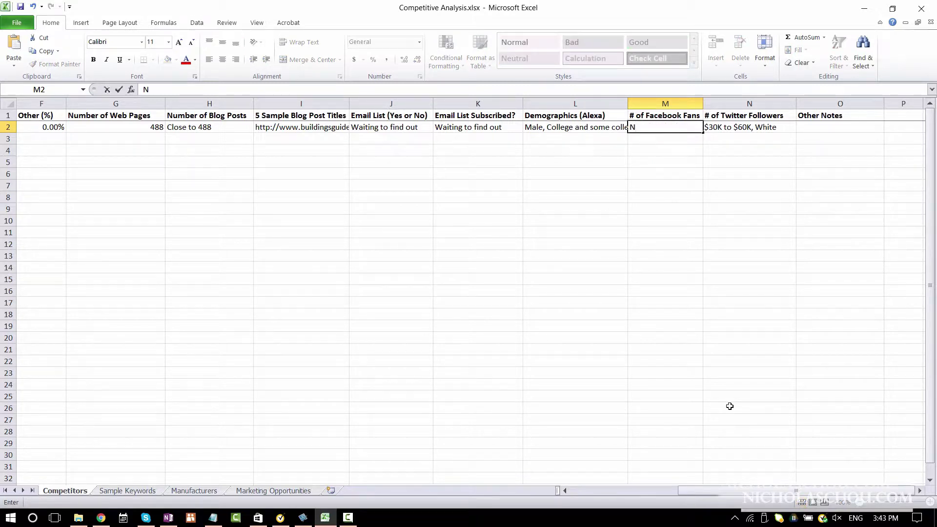
{"action": "key", "text": "Tab"}
{"action": "type", "text": "N/A"}
{"action": "key", "text": "Tab"}
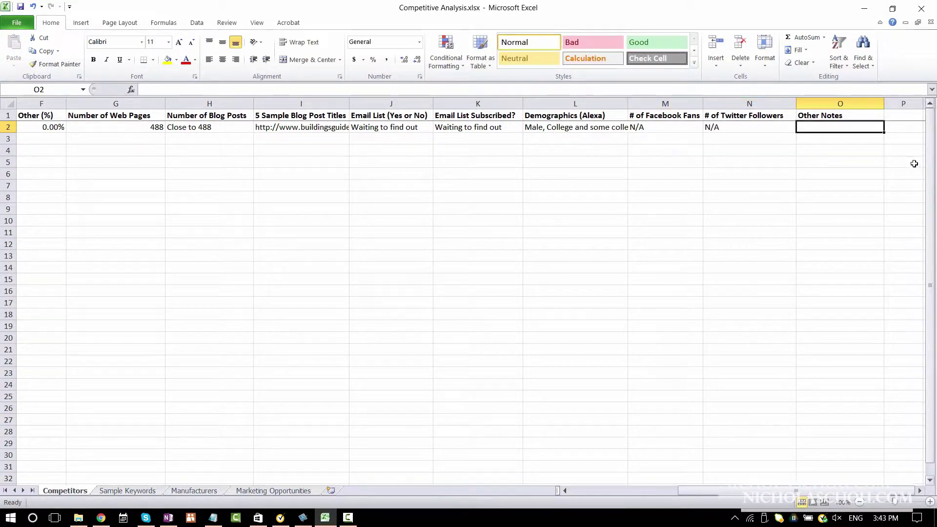
{"action": "key", "text": "alt+Tab"}
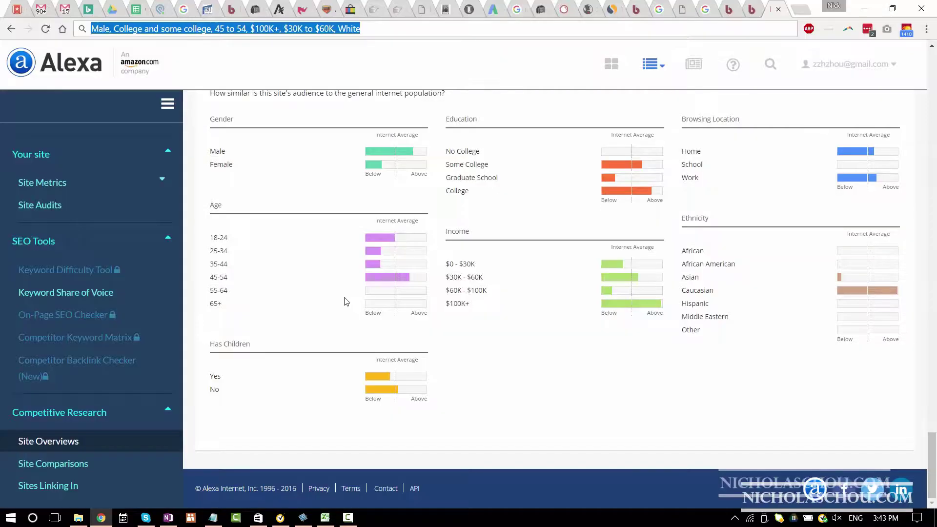
- Close the extra tabs and open buildingsguide.com's XML sitemap from its footer link
{"action": "left_click", "coordinate": [752, 9]}
{"action": "key", "text": "ctrl+w"}
{"action": "left_click", "coordinate": [729, 8]}
{"action": "key", "text": "ctrl+w"}
{"action": "left_click", "coordinate": [660, 10]}
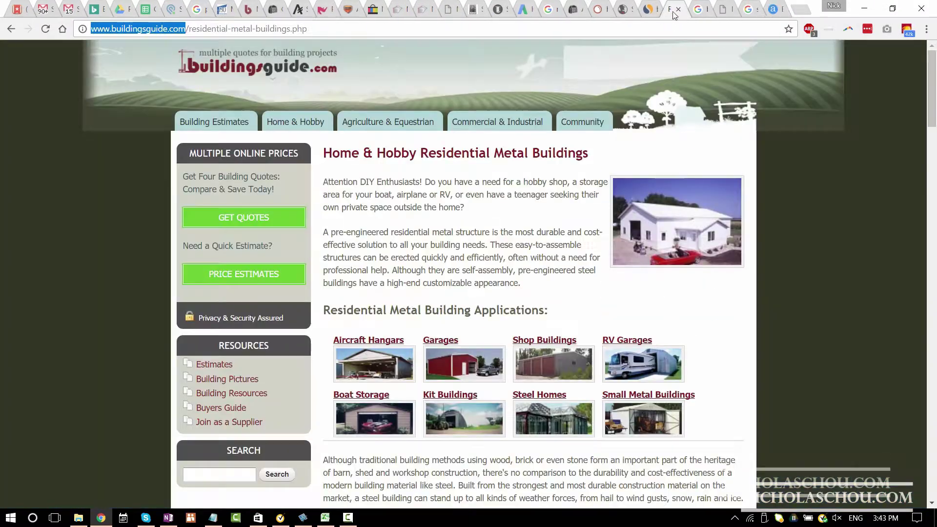
{"action": "scroll", "coordinate": [662, 285], "scroll_direction": "down", "scroll_amount": 15}
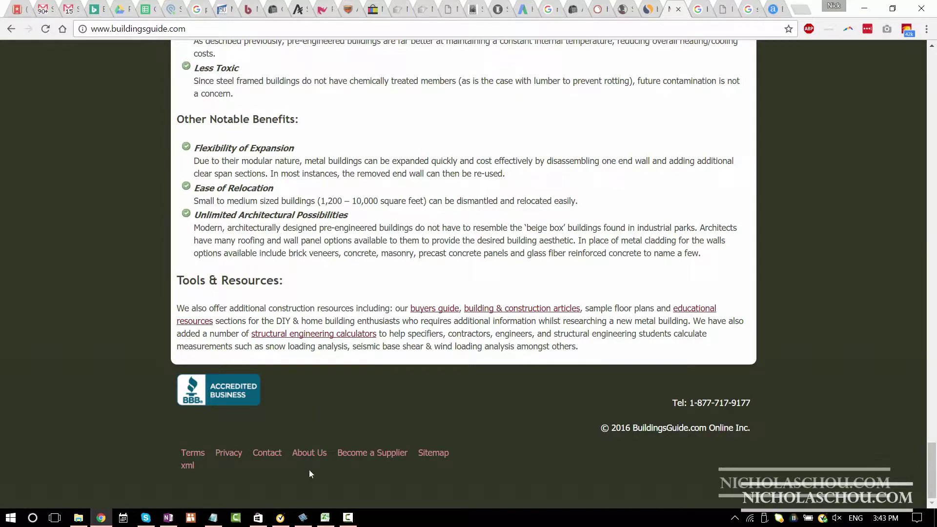
{"action": "left_click", "coordinate": [186, 466]}
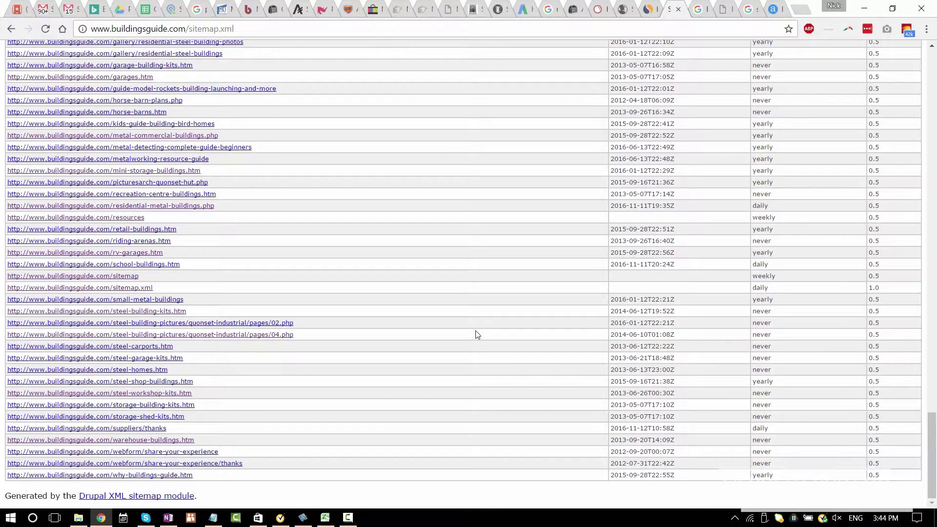
{"action": "scroll", "coordinate": [427, 435], "scroll_direction": "up", "scroll_amount": 20}
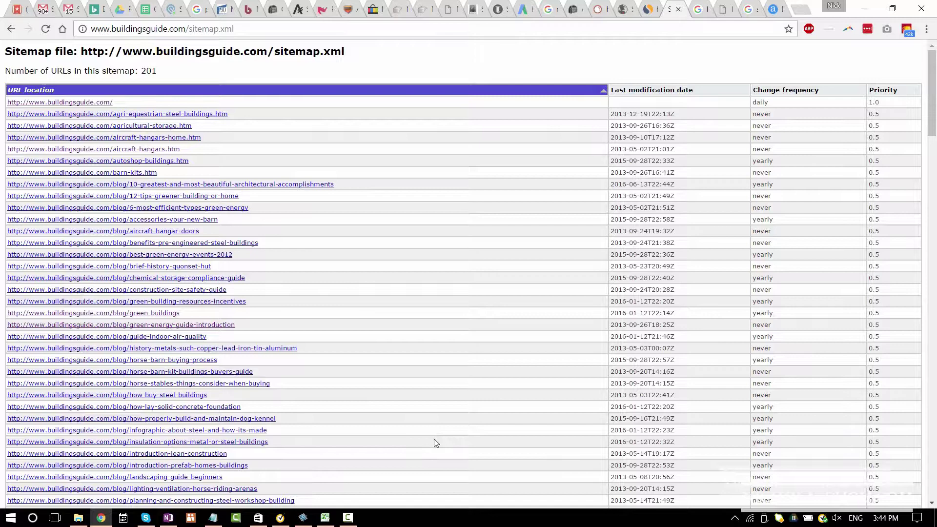
- Note the sitemap's 201-URL count and sort it by last modification date
{"action": "left_click", "coordinate": [256, 29]}
{"action": "left_click", "coordinate": [256, 29]}
{"action": "left_click_drag", "start_coordinate": [130, 71], "coordinate": [153, 71]}
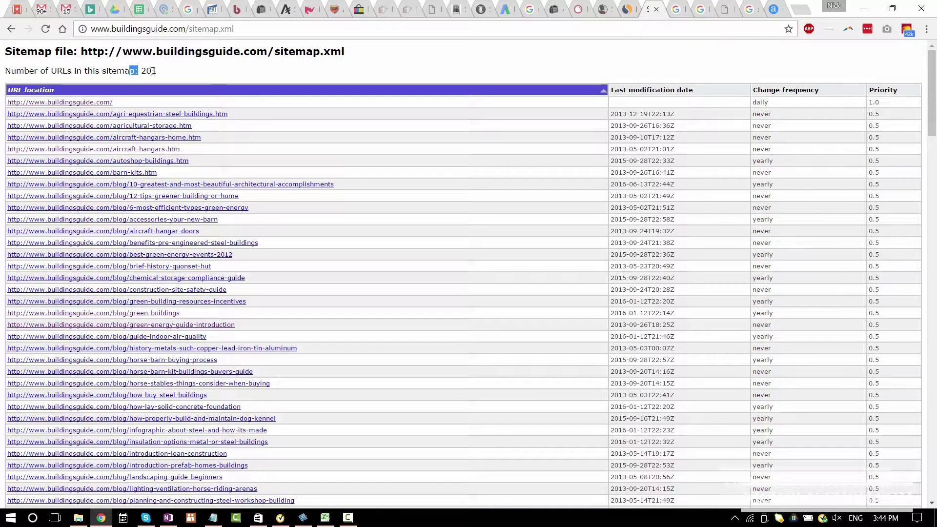
{"action": "left_click", "coordinate": [647, 90]}
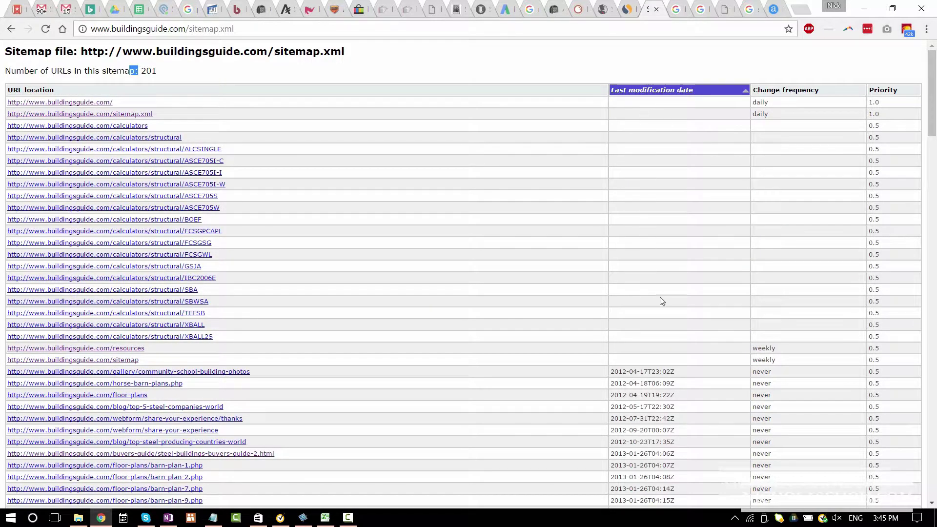
{"action": "scroll", "coordinate": [660, 302], "scroll_direction": "down", "scroll_amount": 20}
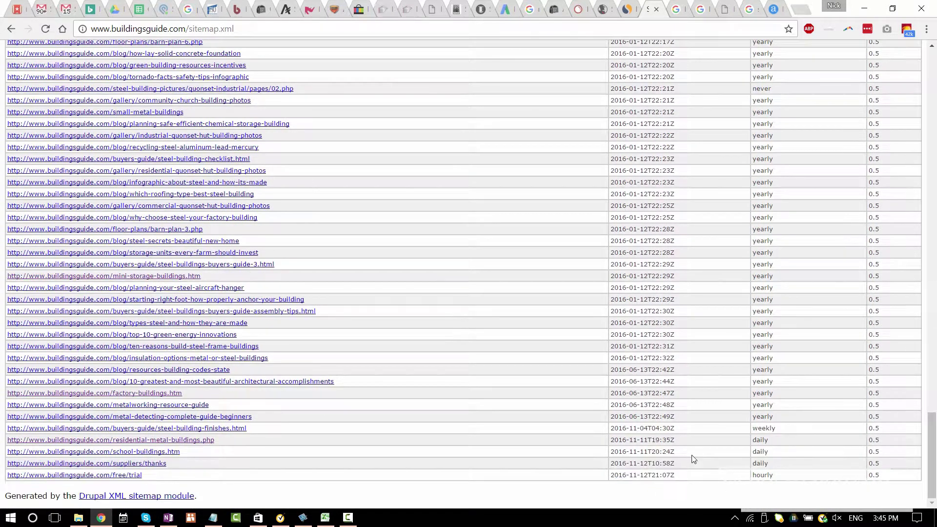
- Review the recently modified pages, including those changed since January 2016
{"action": "left_click_drag", "start_coordinate": [700, 483], "coordinate": [612, 429]}
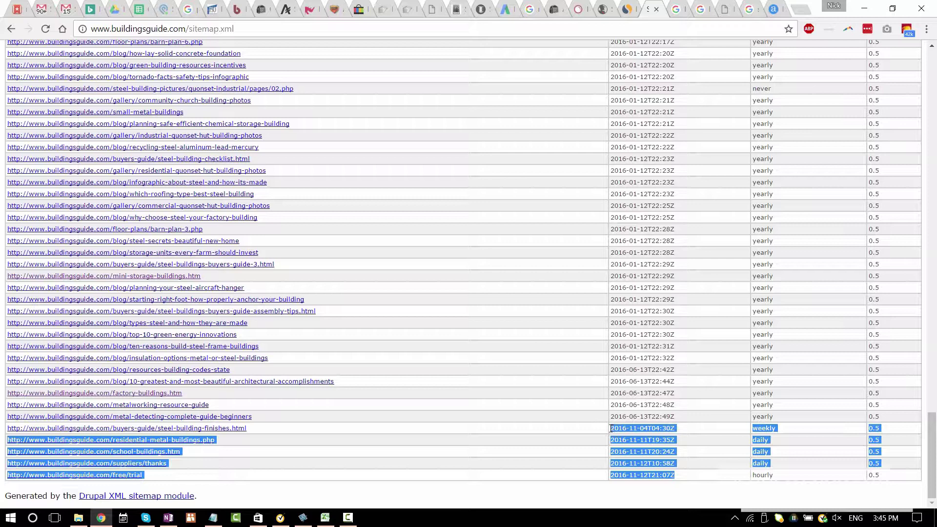
{"action": "left_click", "coordinate": [680, 421]}
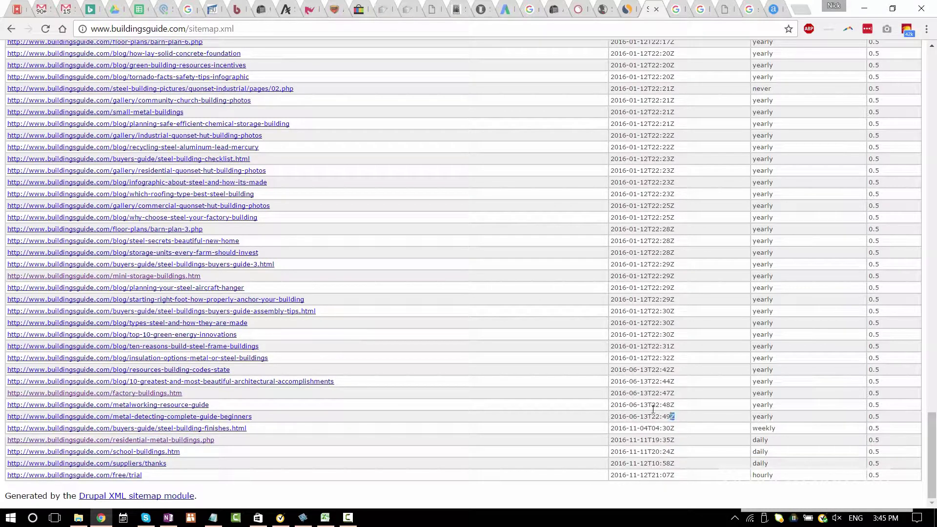
{"action": "left_click_drag", "start_coordinate": [653, 409], "coordinate": [607, 329]}
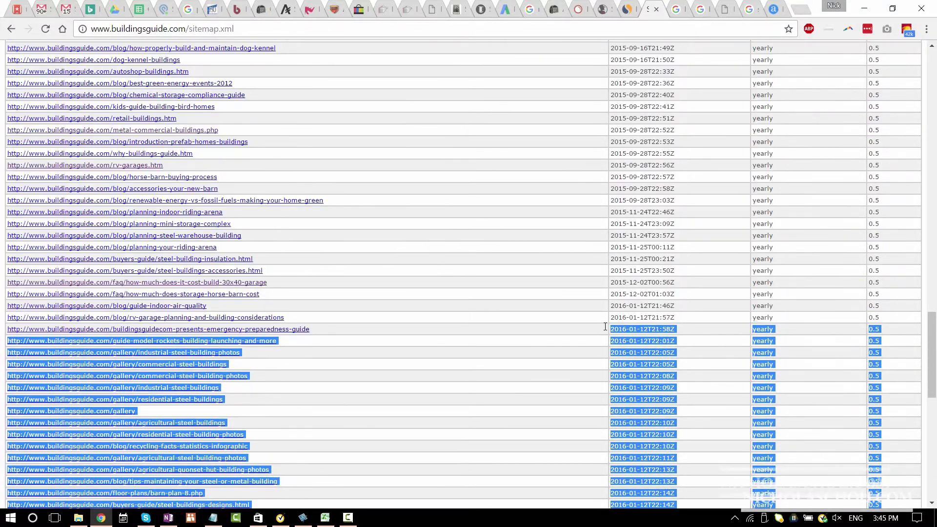
{"action": "left_click", "coordinate": [398, 391]}
{"action": "scroll", "coordinate": [398, 391], "scroll_direction": "up", "scroll_amount": 20}
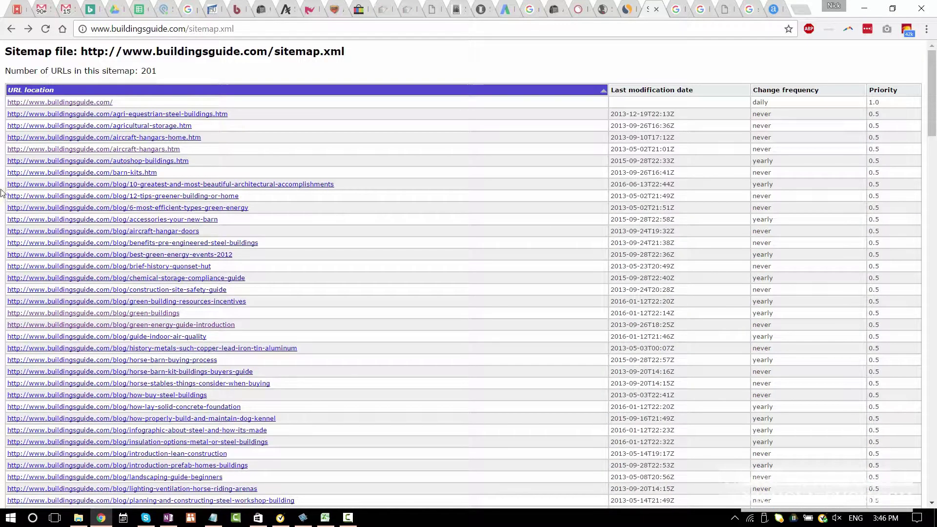
{"action": "scroll", "coordinate": [233, 438], "scroll_direction": "down", "scroll_amount": 2}
{"action": "scroll", "coordinate": [235, 292], "scroll_direction": "down", "scroll_amount": 9}
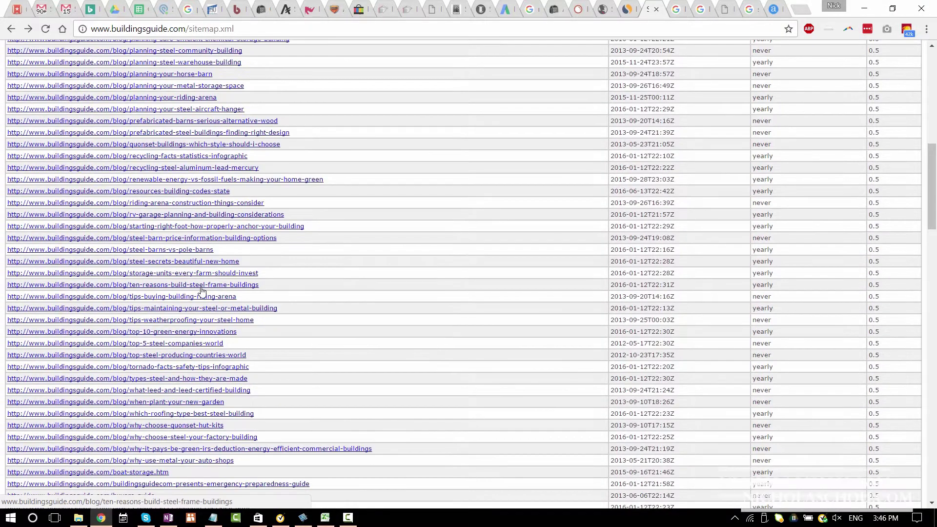
{"action": "scroll", "coordinate": [202, 292], "scroll_direction": "down", "scroll_amount": 20}
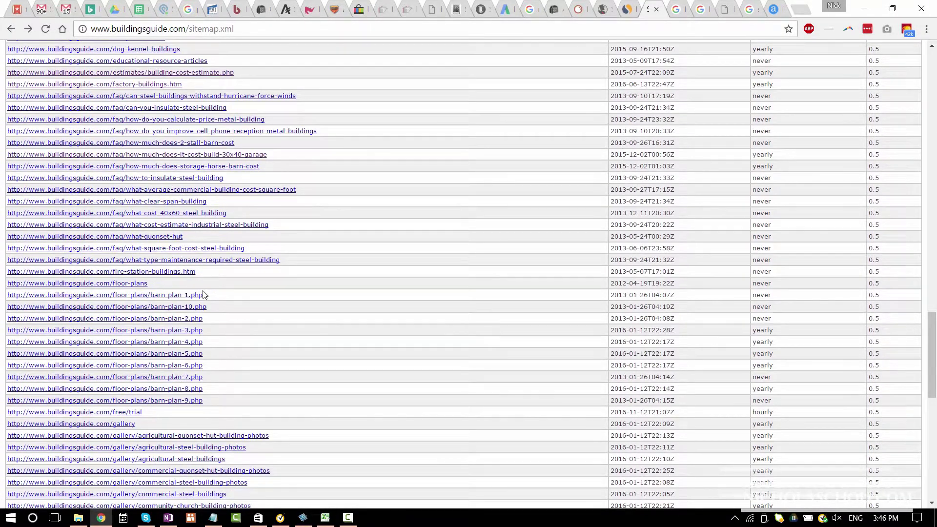
{"action": "key", "text": "Home"}
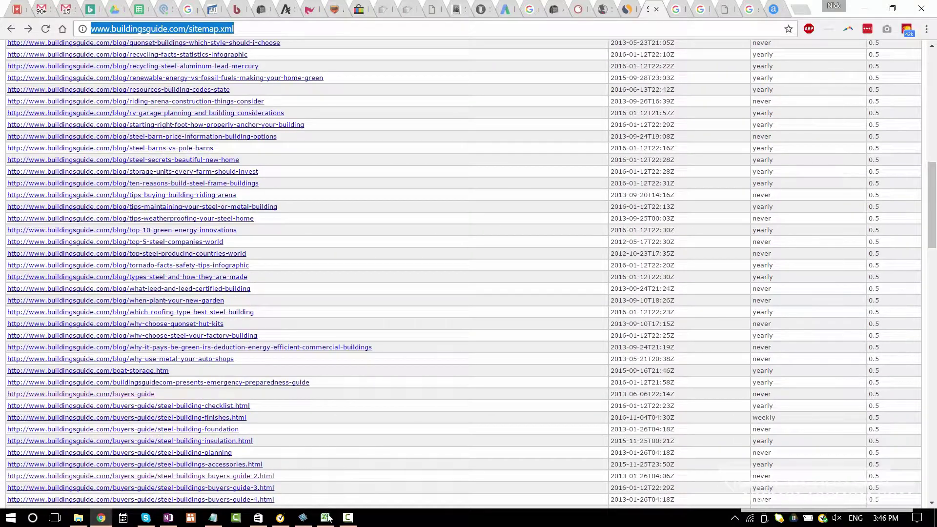
- Enter 201 web pages in G2 and 'Close to 201' blog posts in H2
{"action": "left_click", "coordinate": [328, 518]}
{"action": "left_click", "coordinate": [115, 127]}
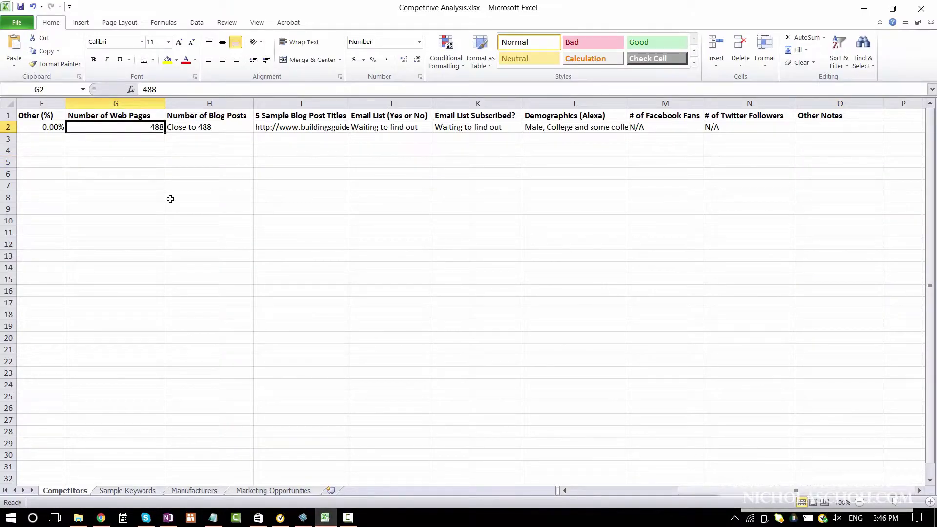
{"action": "type", "text": "201"}
{"action": "key", "text": "Tab"}
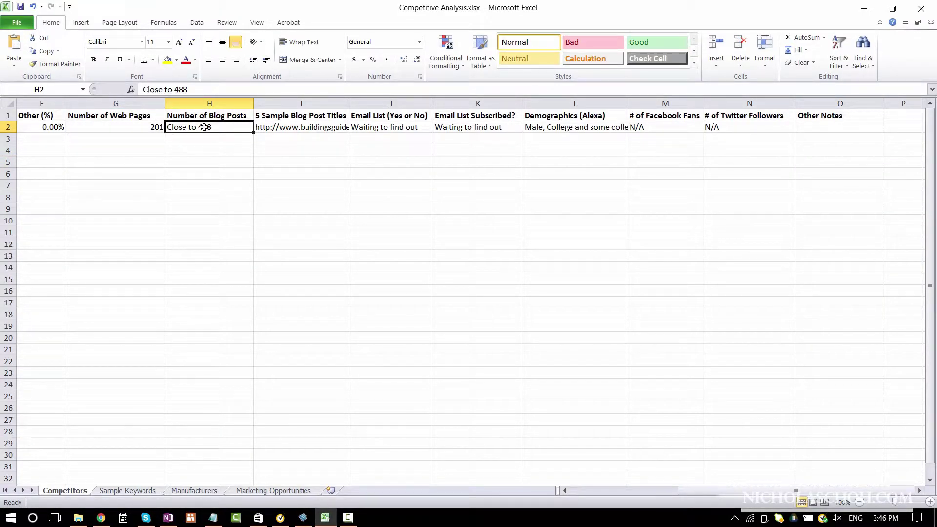
{"action": "double_click", "coordinate": [157, 127]}
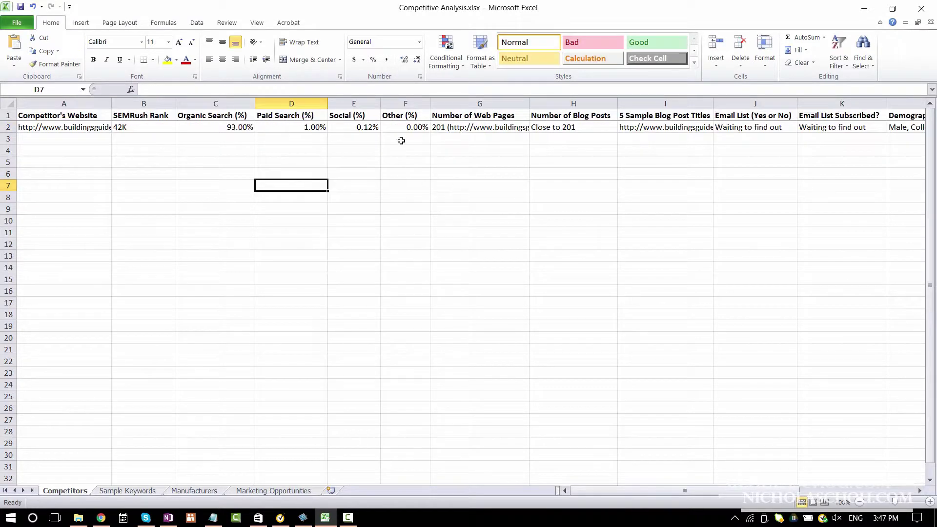
{"action": "left_click", "coordinate": [348, 147]}
{"action": "key", "text": "ctrl+z"}
{"action": "left_click_drag", "start_coordinate": [684, 491], "coordinate": [697, 462]}
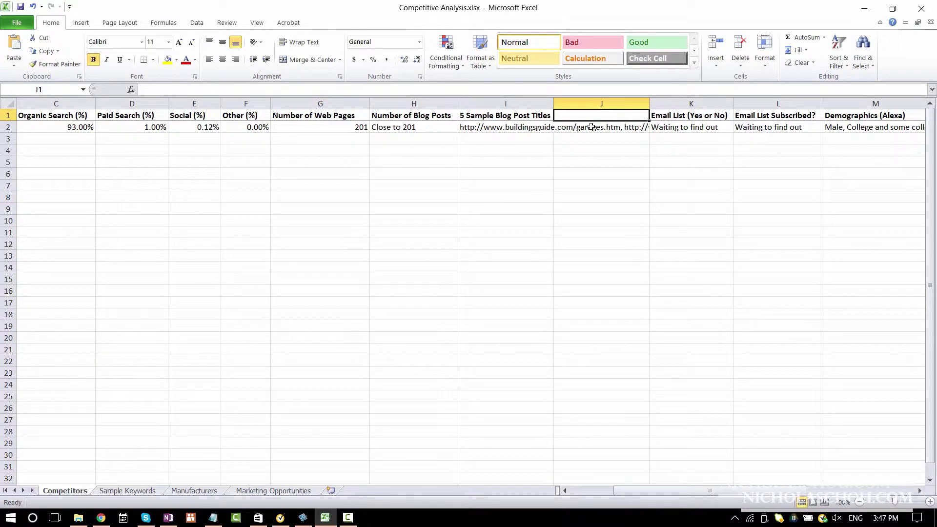
{"action": "type", "text": "We"}
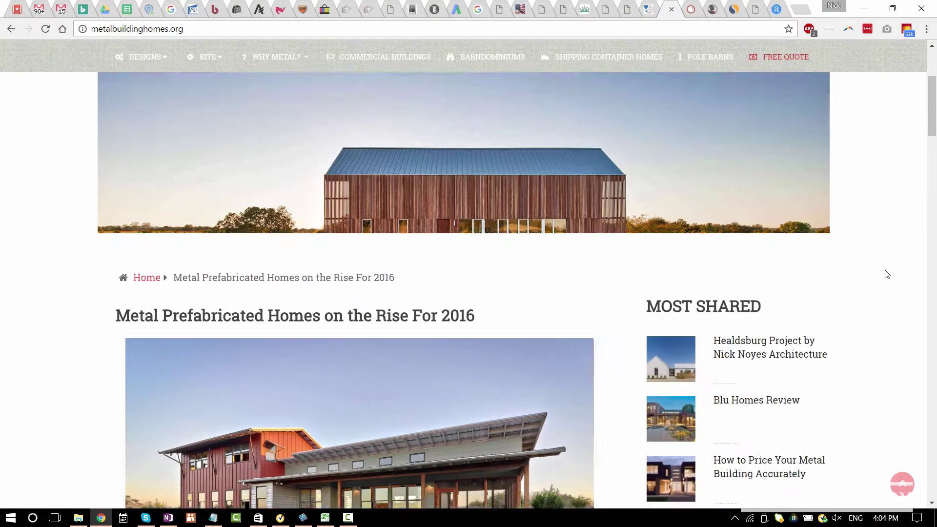
- Scroll through metalbuildinghomes.org's 2016 prefab homes article
{"action": "scroll", "coordinate": [885, 274], "scroll_direction": "down", "scroll_amount": 8}
{"action": "scroll", "coordinate": [886, 276], "scroll_direction": "down", "scroll_amount": 10}
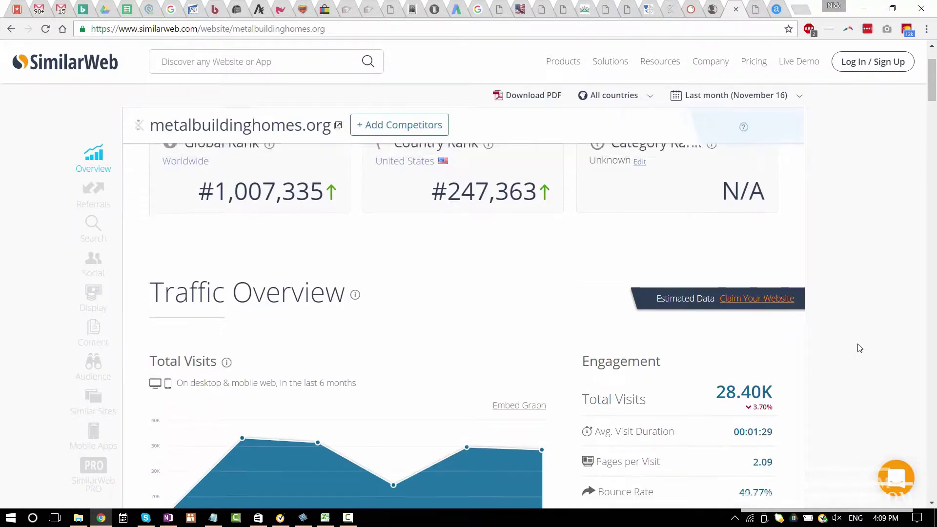
- Review traffic sources: 65.88% search, 21.88% direct, 12.10% referrals, 0.15% mail
{"action": "scroll", "coordinate": [860, 348], "scroll_direction": "down", "scroll_amount": 10}
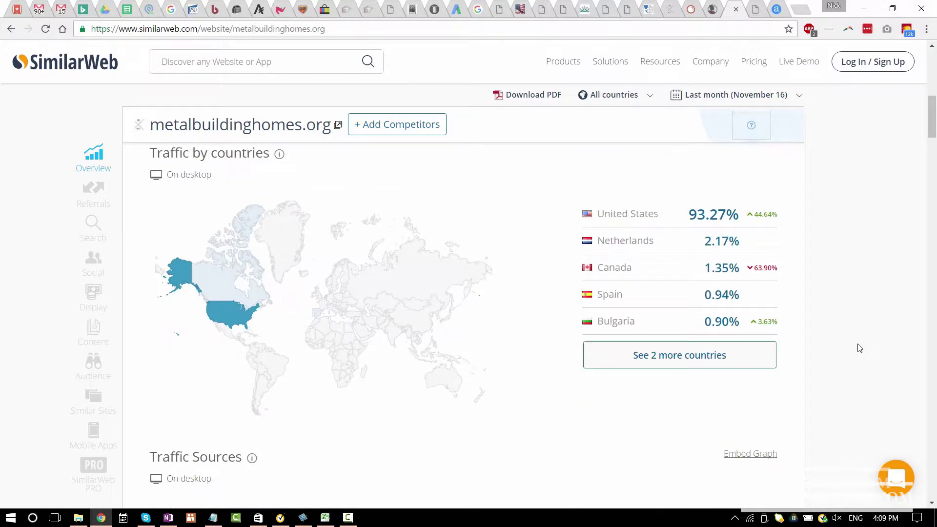
{"action": "scroll", "coordinate": [860, 348], "scroll_direction": "down", "scroll_amount": 6}
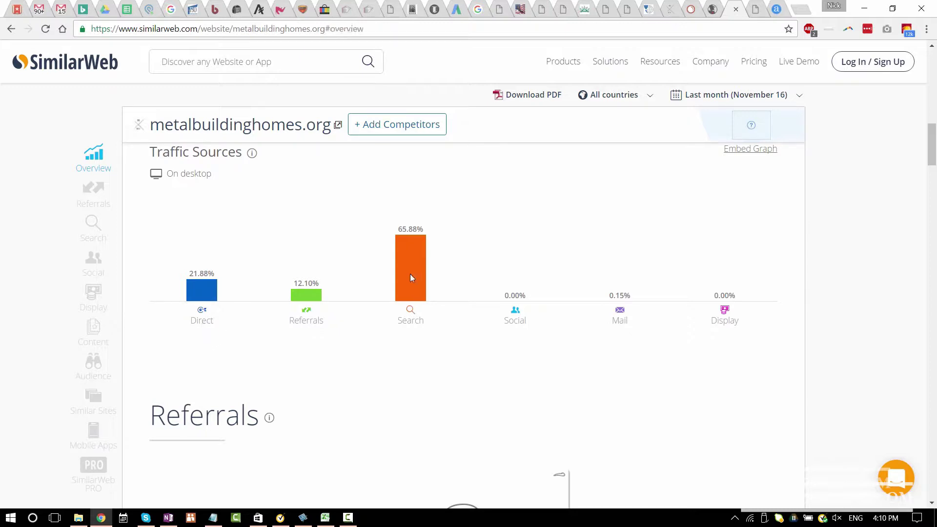
{"action": "left_click", "coordinate": [411, 321]}
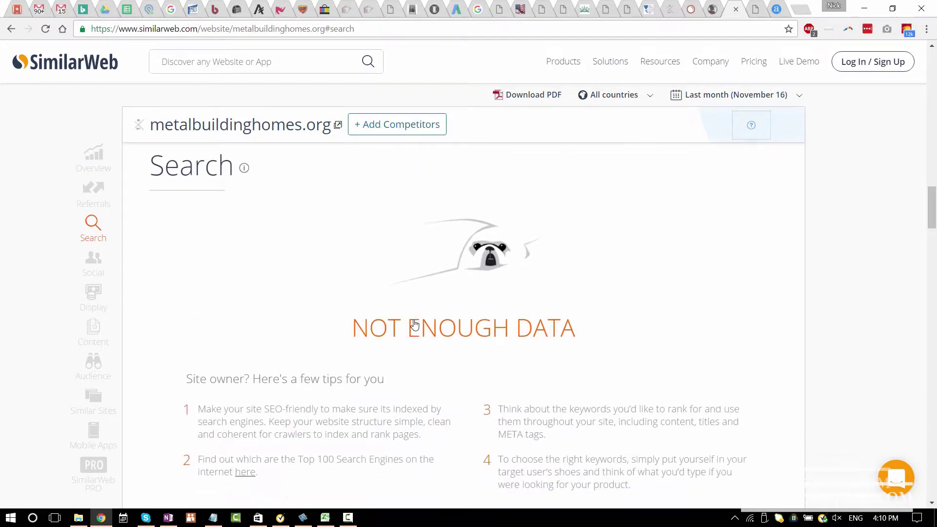
{"action": "scroll", "coordinate": [367, 48], "scroll_direction": "up", "scroll_amount": 10}
{"action": "left_click", "coordinate": [382, 30]}
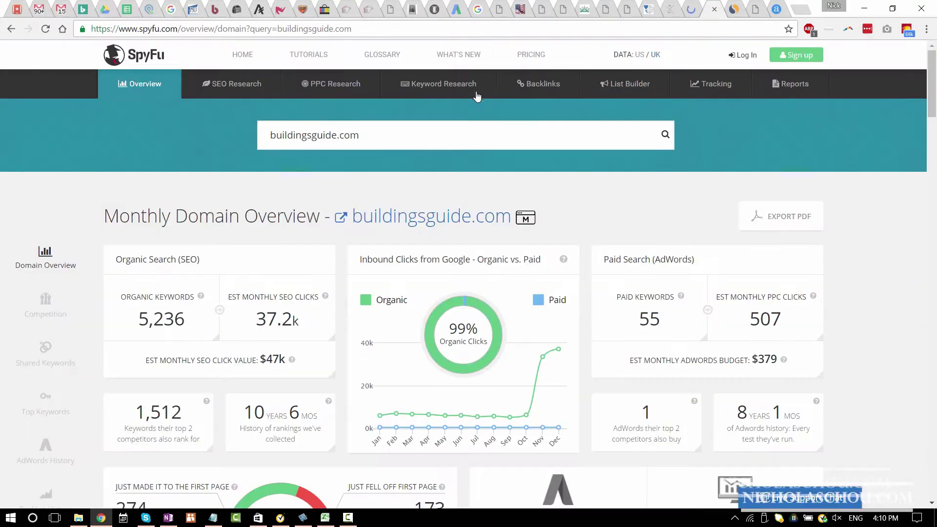
- Check SEMrush's top organic keywords, then view SpyFu's overview showing 1,168 organic keywords
{"action": "mouse_move", "coordinate": [461, 126]}
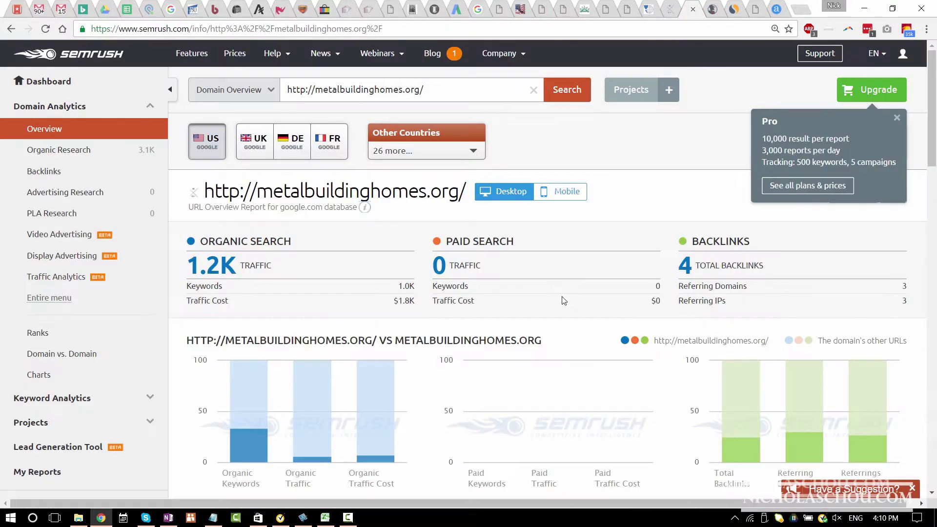
{"action": "scroll", "coordinate": [561, 302], "scroll_direction": "down", "scroll_amount": 4}
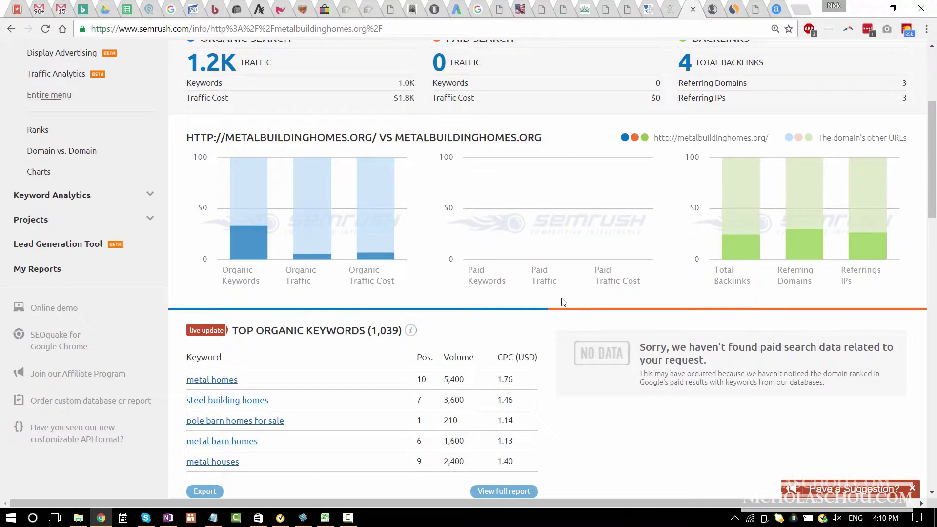
{"action": "scroll", "coordinate": [564, 302], "scroll_direction": "up", "scroll_amount": 4}
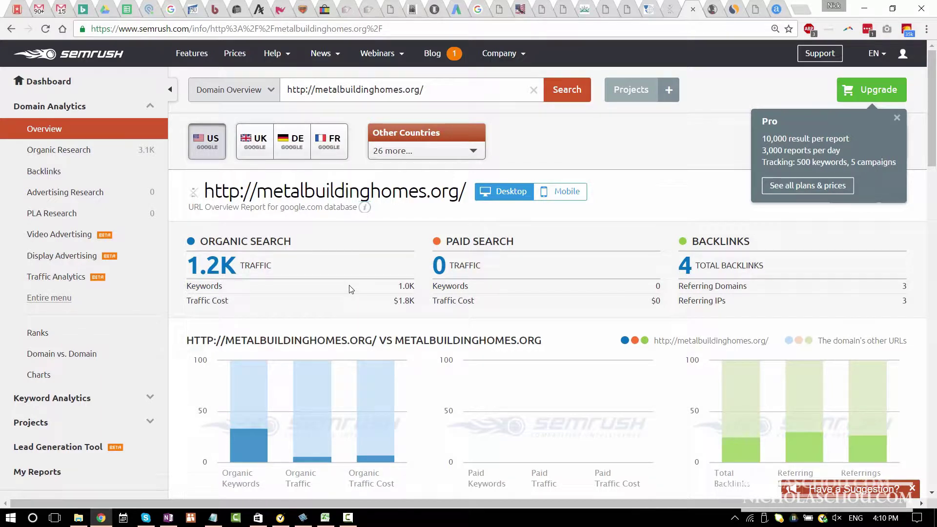
{"action": "scroll", "coordinate": [350, 303], "scroll_direction": "down", "scroll_amount": 2}
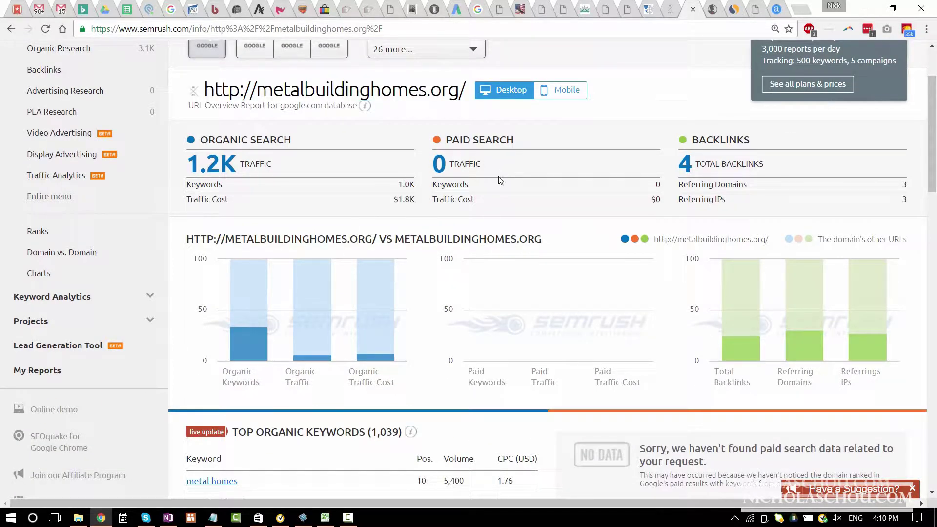
{"action": "key", "text": "ctrl+Tab"}
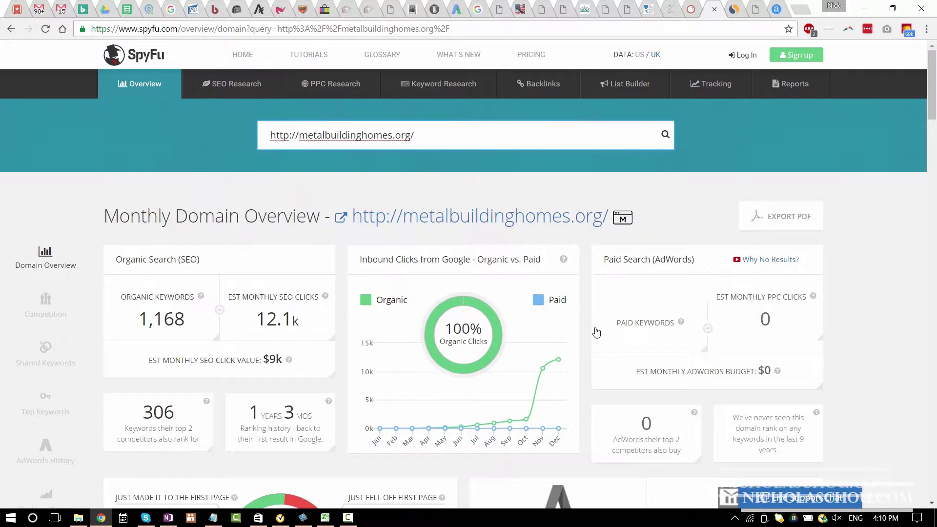
- Recheck SimilarWeb's referral and traffic-source figures, then return to the Competitive Analysis workbook
{"action": "key", "text": "ctrl+Tab"}
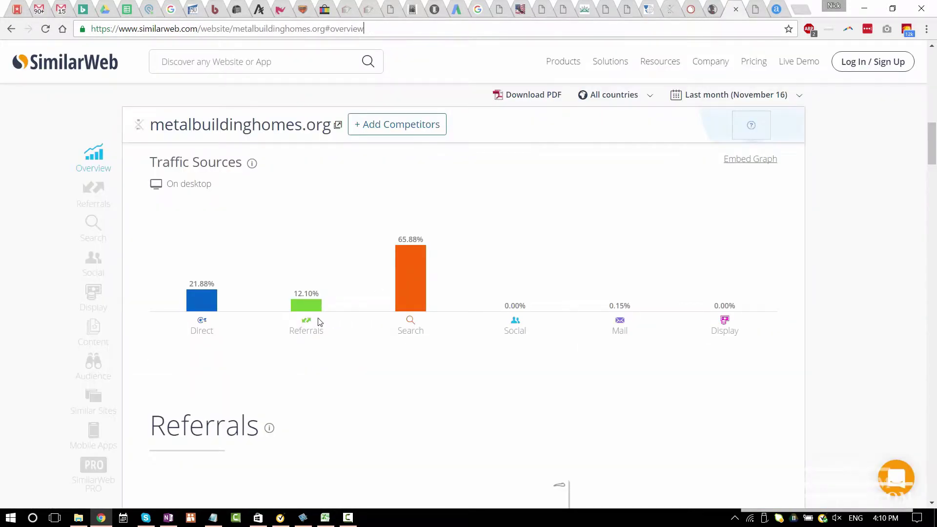
{"action": "scroll", "coordinate": [288, 381], "scroll_direction": "down", "scroll_amount": 4}
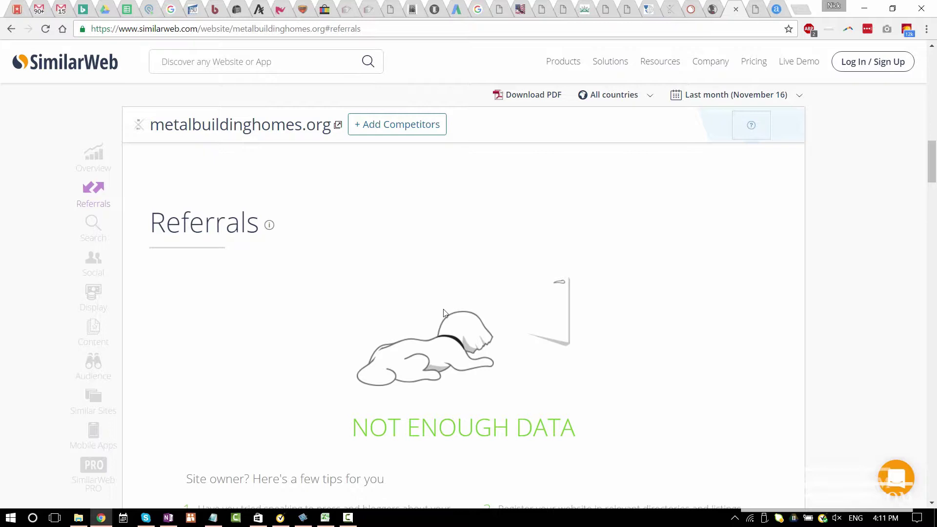
{"action": "scroll", "coordinate": [444, 315], "scroll_direction": "down", "scroll_amount": 4}
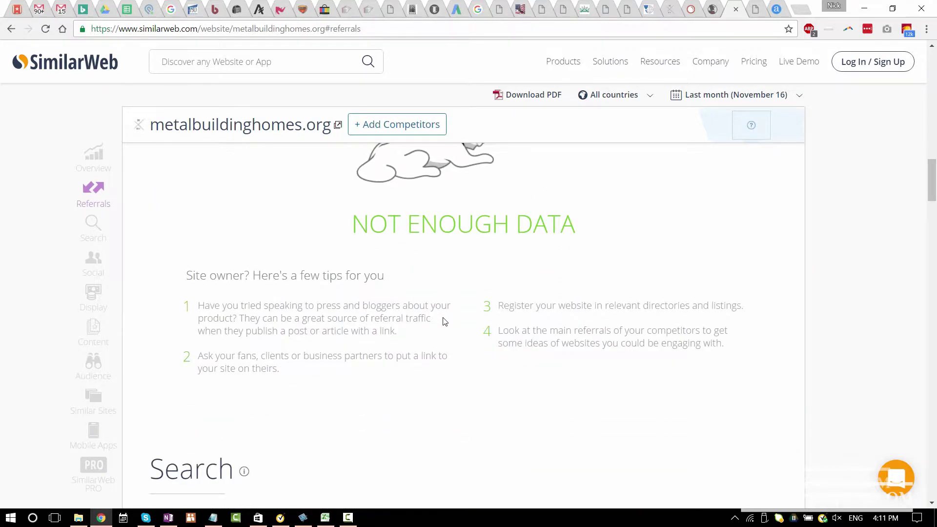
{"action": "scroll", "coordinate": [518, 291], "scroll_direction": "up", "scroll_amount": 8}
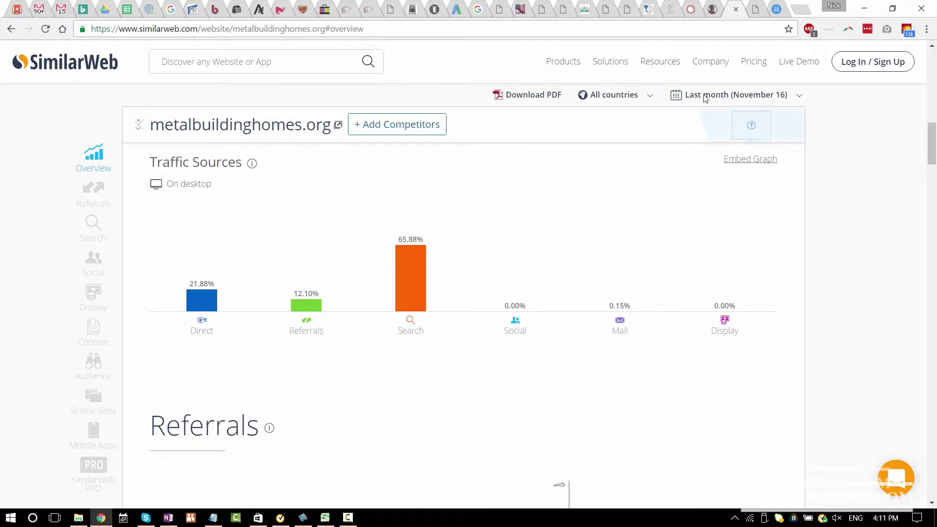
{"action": "left_click", "coordinate": [325, 517]}
- Fill row 3 with 99% paid search, 0% social and 0.15% mail
{"action": "type", "text": "99"}
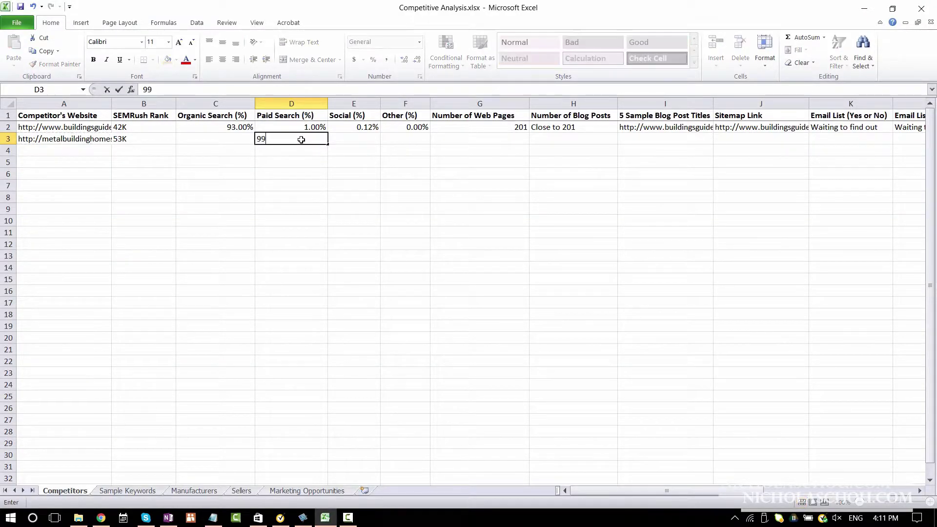
{"action": "type", "text": "%"}
{"action": "key", "text": "Tab"}
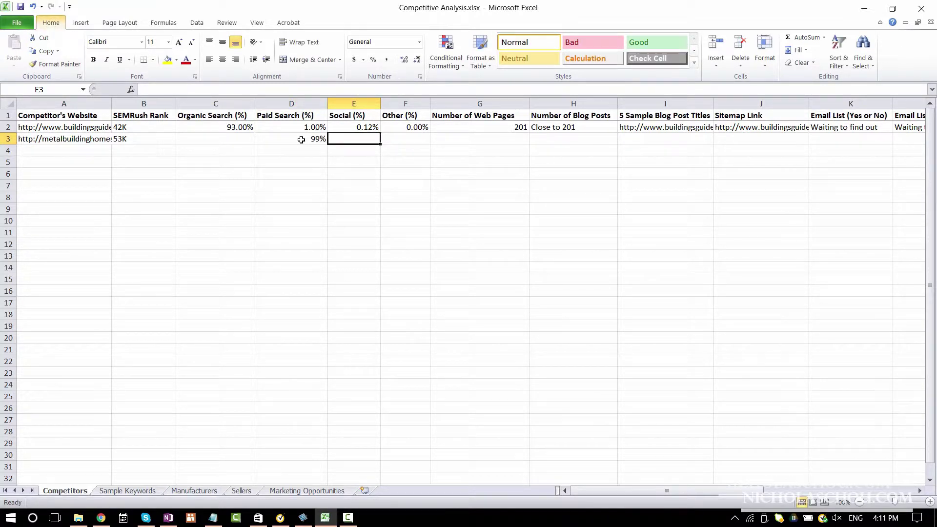
{"action": "type", "text": "0%"}
{"action": "key", "text": "Tab"}
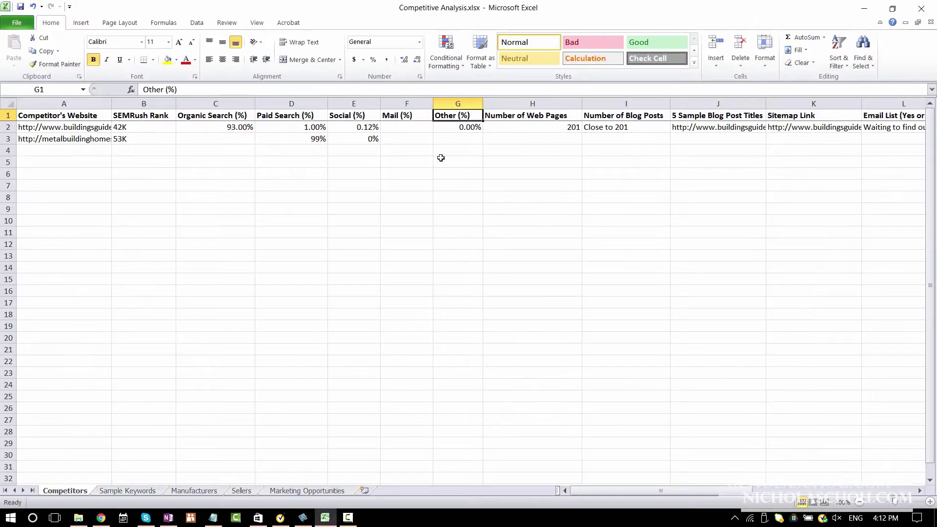
{"action": "left_click", "coordinate": [393, 140]}
{"action": "type", "text": "0.15%"}
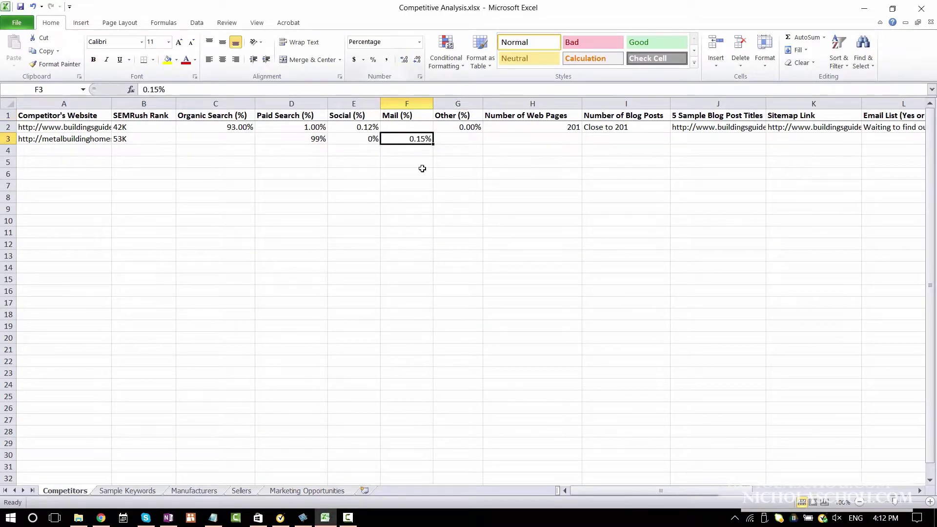
{"action": "key", "text": "Left"}
{"action": "key", "text": "alt+Tab"}
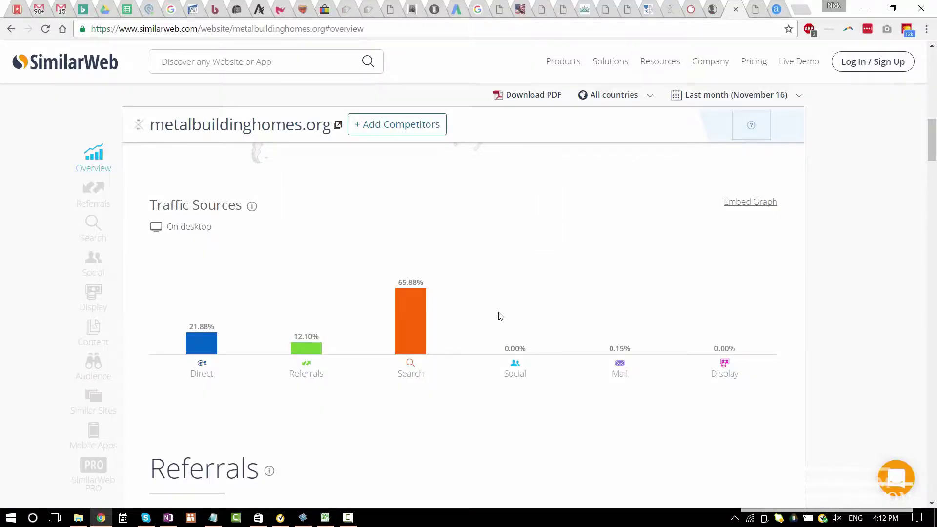
- Search metalbuildinghomes.org for 'sitemap' using find-in-page and the site's search box
{"action": "left_click", "coordinate": [678, 11]}
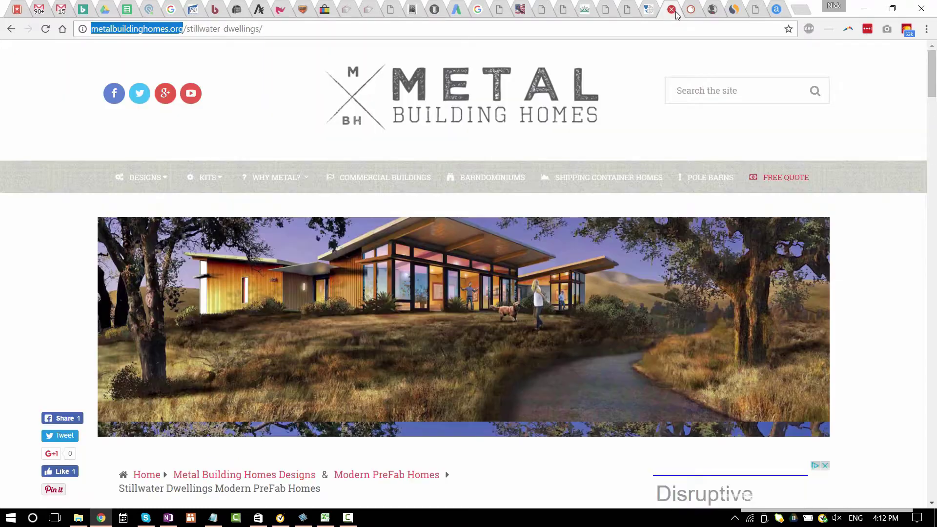
{"action": "scroll", "coordinate": [353, 139], "scroll_direction": "down", "scroll_amount": 15}
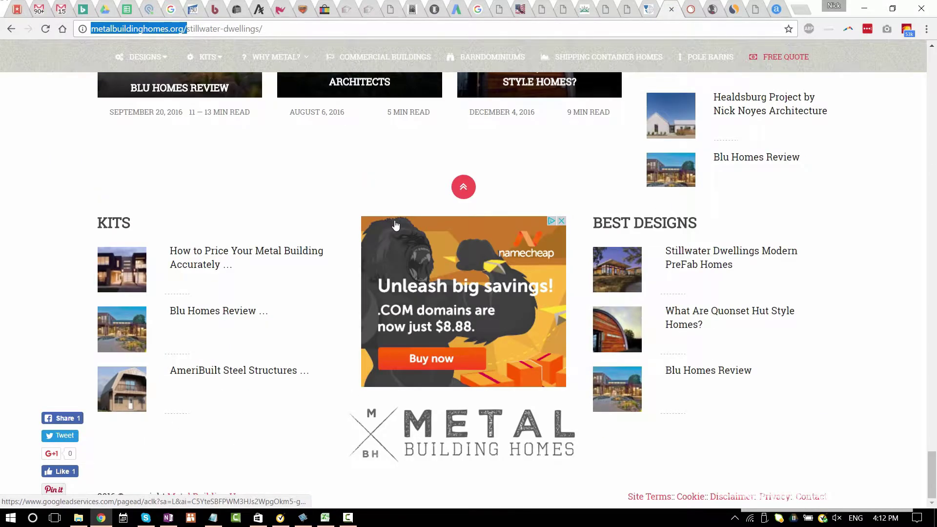
{"action": "key", "text": "ctrl+f"}
{"action": "type", "text": "sitemap"}
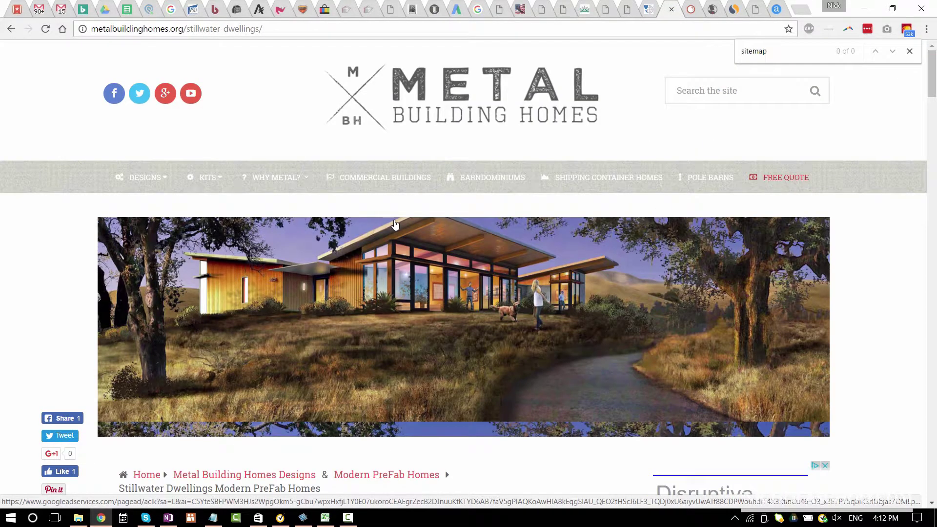
{"action": "left_click", "coordinate": [698, 98]}
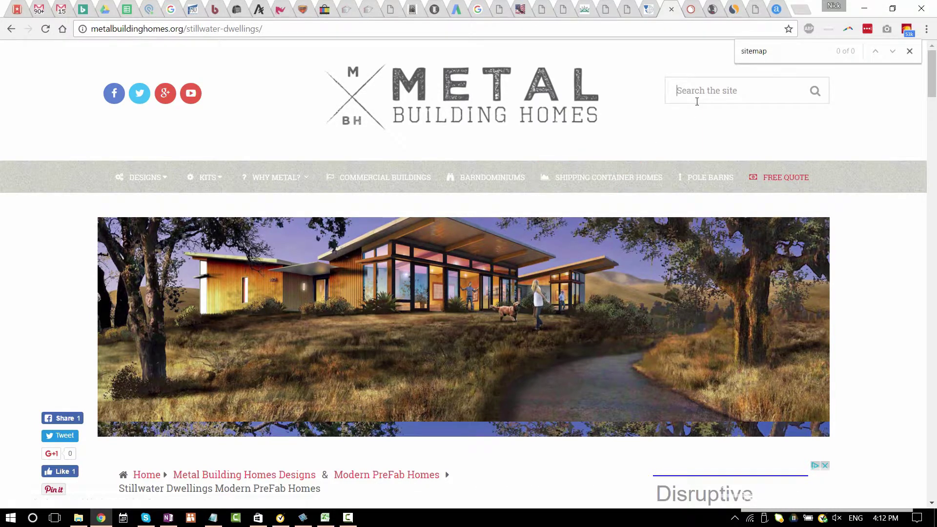
{"action": "type", "text": "s"}
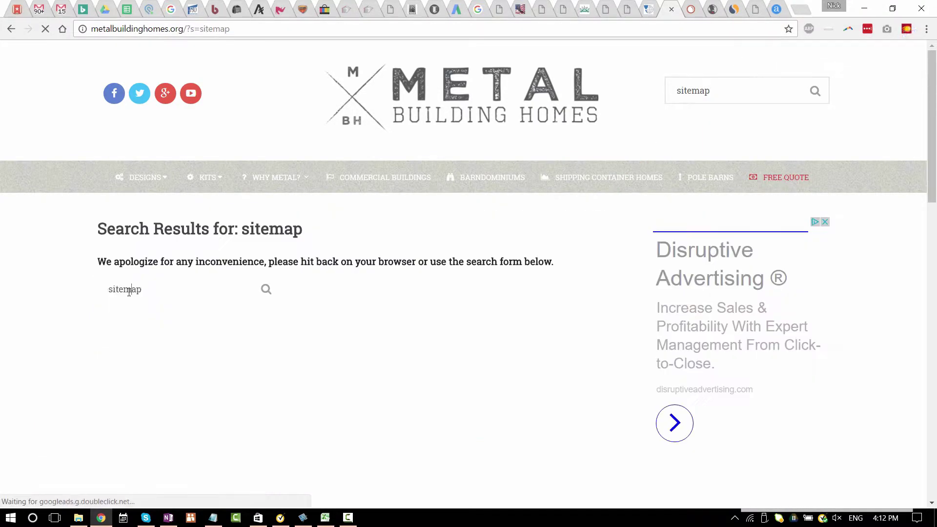
{"action": "double_click", "coordinate": [130, 289]}
{"action": "mouse_move", "coordinate": [178, 167]}
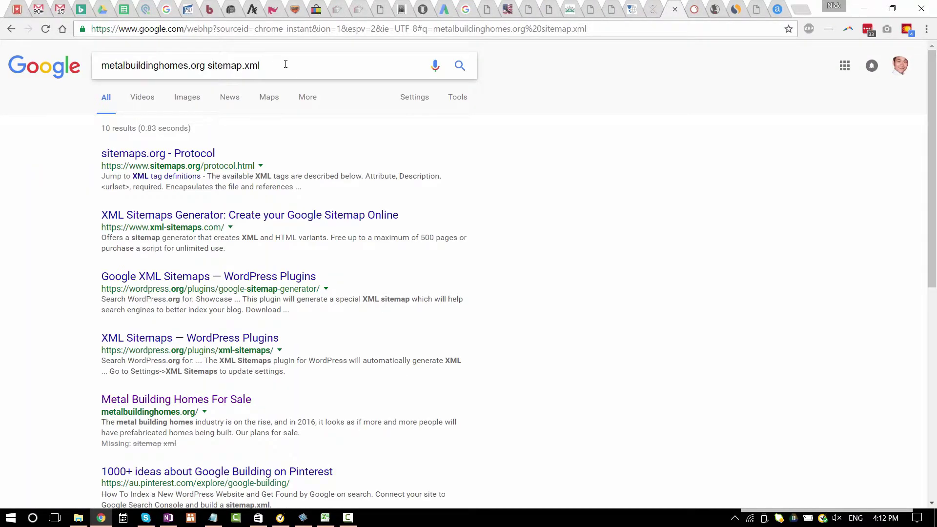
- Search Google for the metalbuildinghomes.org sitemap, then return to the site's home page tab
{"action": "key", "text": "Return"}
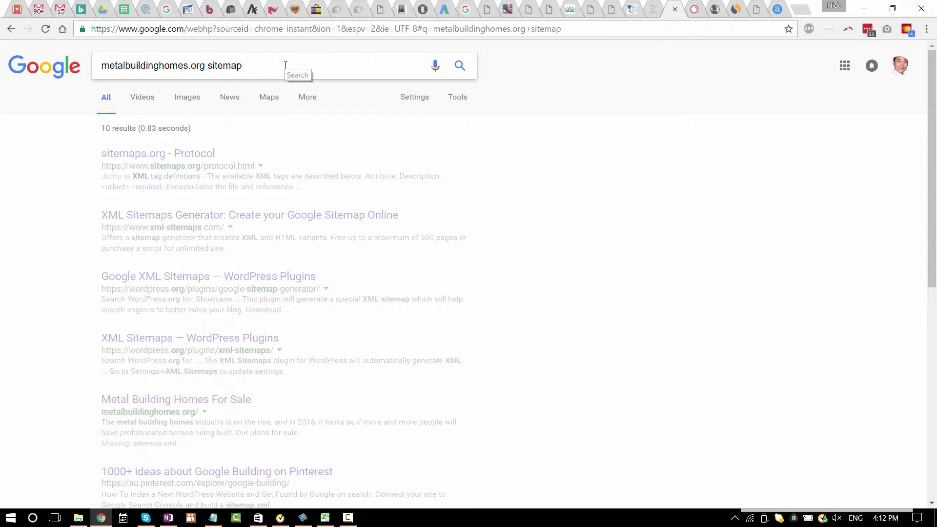
{"action": "scroll", "coordinate": [286, 391], "scroll_direction": "down", "scroll_amount": 4}
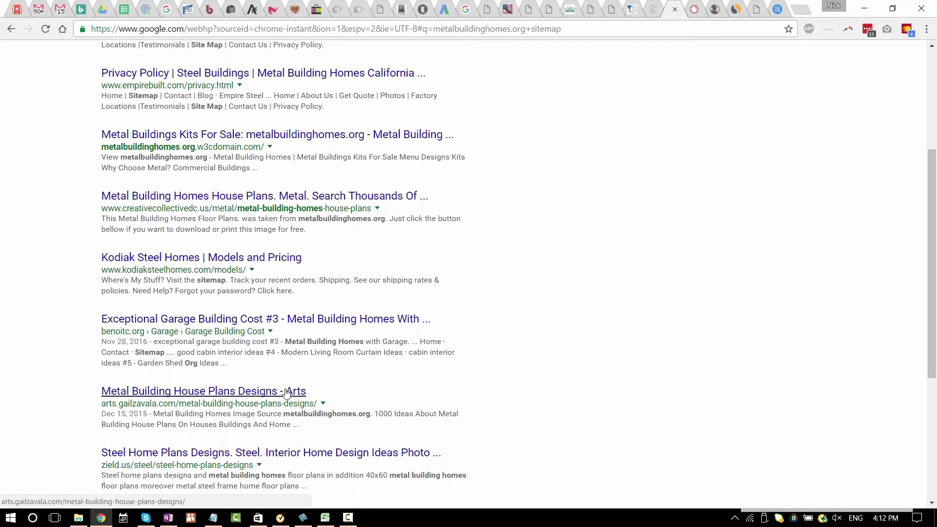
{"action": "left_click", "coordinate": [12, 30]}
{"action": "key", "text": "ctrl+t"}
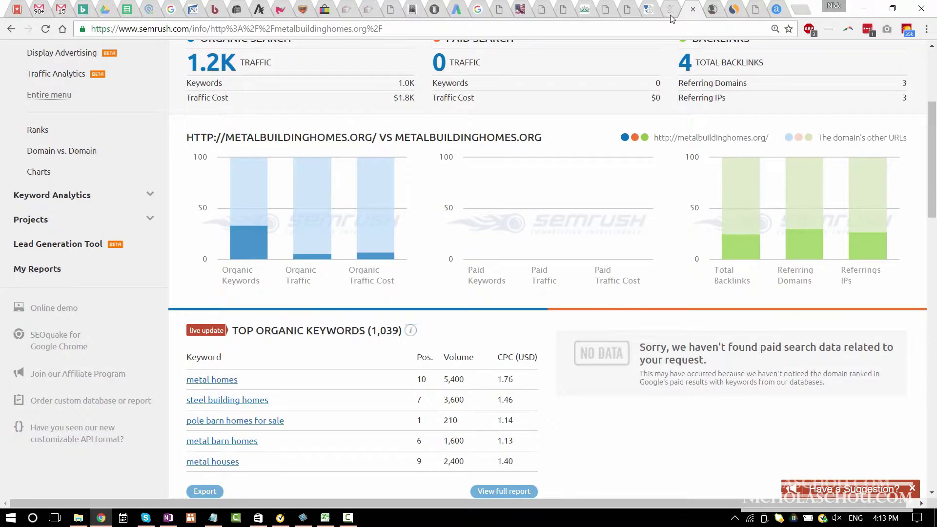
{"action": "left_click", "coordinate": [673, 14]}
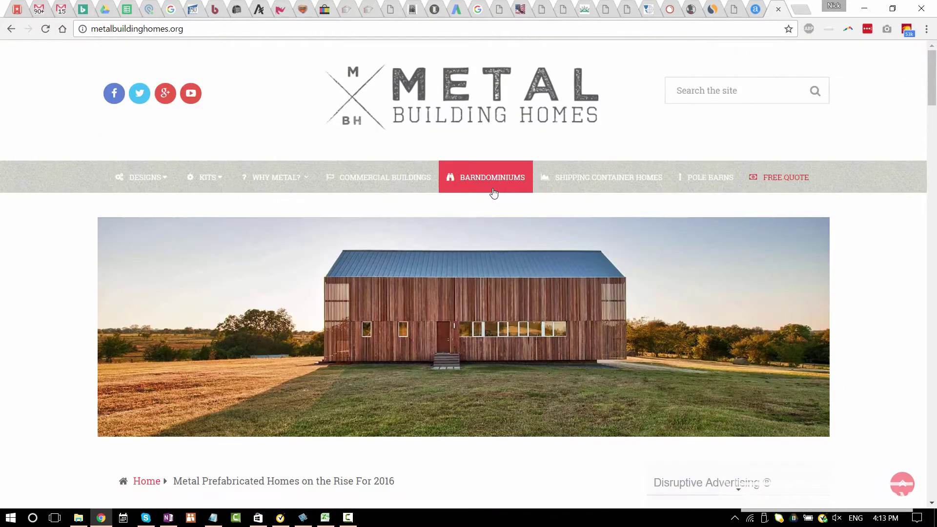
- Open and scroll through metalbuildinghomes.org's Designs archive
{"action": "mouse_move", "coordinate": [130, 181]}
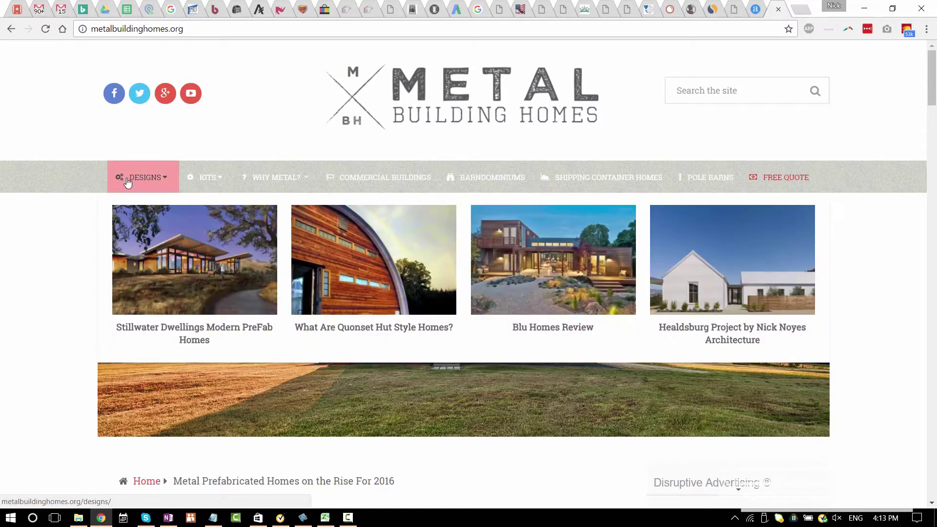
{"action": "left_click", "coordinate": [156, 182]}
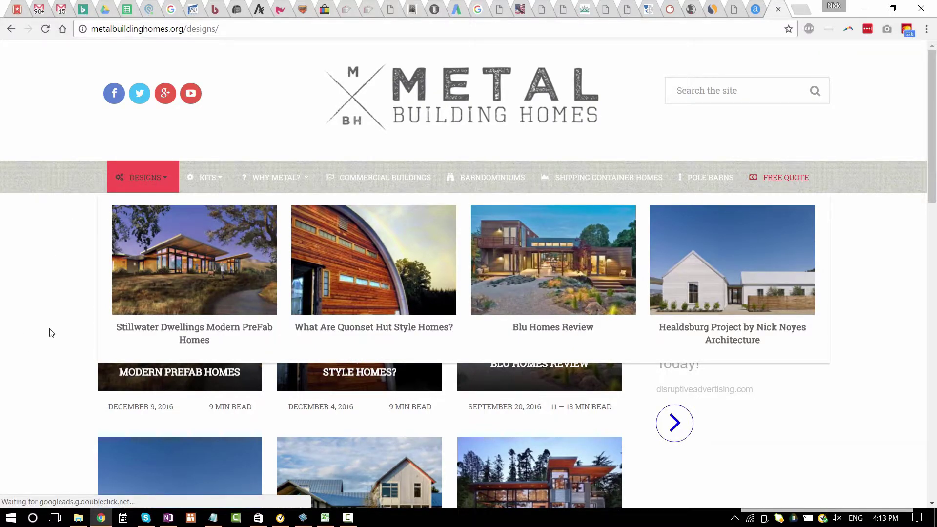
{"action": "scroll", "coordinate": [14, 381], "scroll_direction": "down", "scroll_amount": 2}
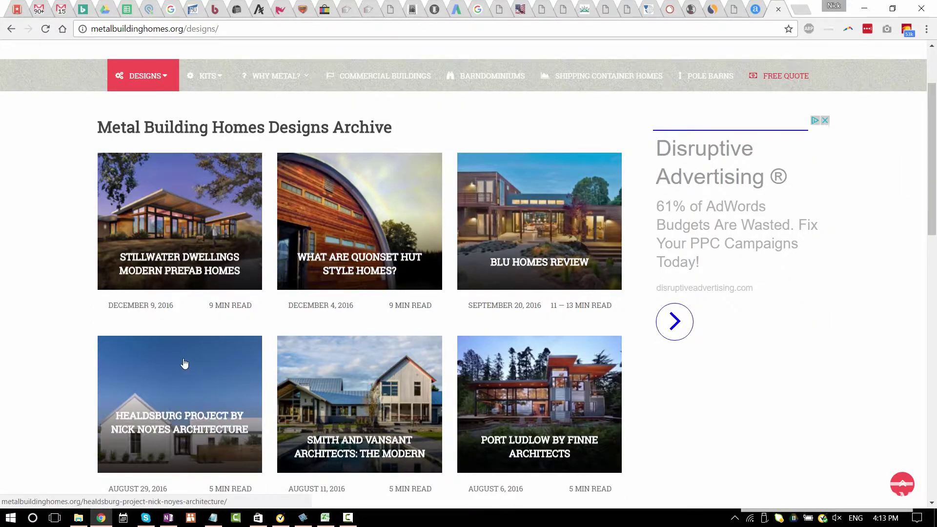
{"action": "scroll", "coordinate": [184, 362], "scroll_direction": "down", "scroll_amount": 4}
{"action": "scroll", "coordinate": [67, 322], "scroll_direction": "up", "scroll_amount": 6}
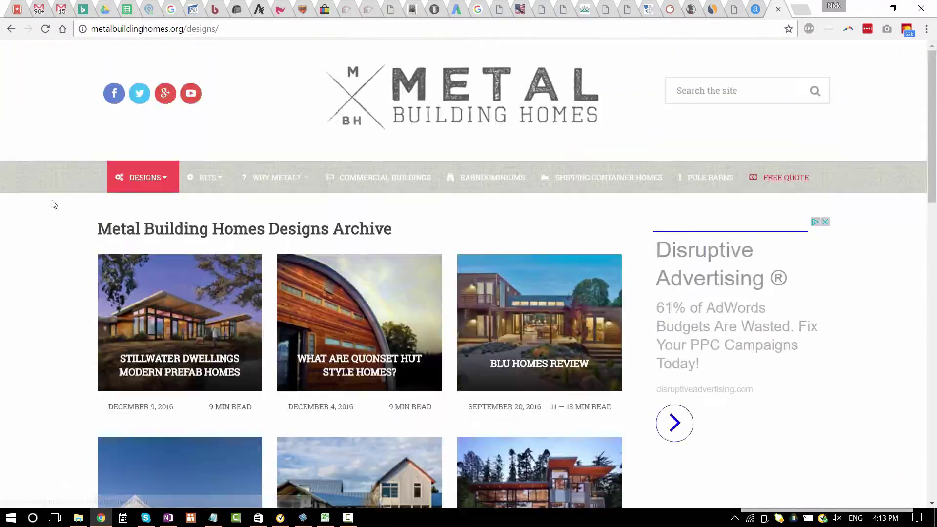
{"action": "scroll", "coordinate": [50, 203], "scroll_direction": "down", "scroll_amount": 15}
{"action": "scroll", "coordinate": [29, 251], "scroll_direction": "up", "scroll_amount": 15}
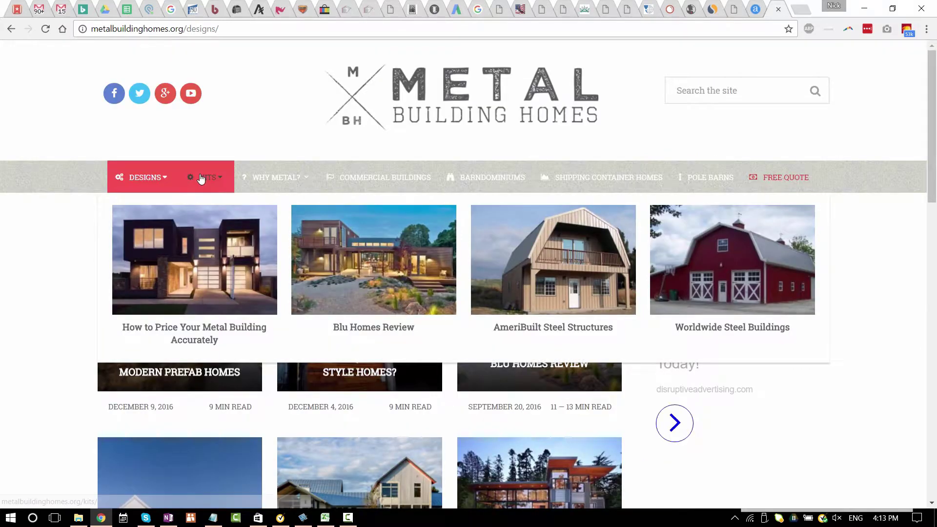
- Look through the Kits archive and the Commercial Buildings page, then return to Excel
{"action": "left_click", "coordinate": [202, 178]}
{"action": "scroll", "coordinate": [21, 265], "scroll_direction": "down", "scroll_amount": 10}
{"action": "scroll", "coordinate": [21, 265], "scroll_direction": "up", "scroll_amount": 10}
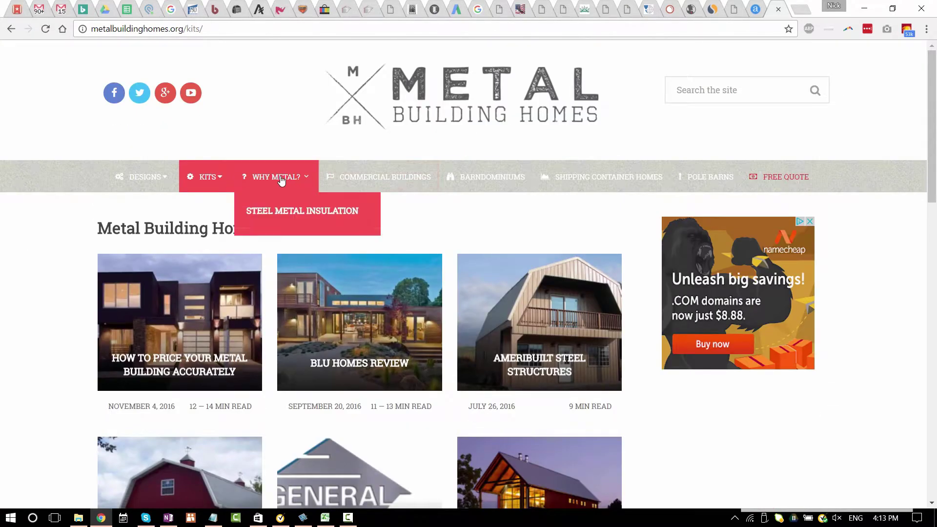
{"action": "left_click", "coordinate": [398, 177]}
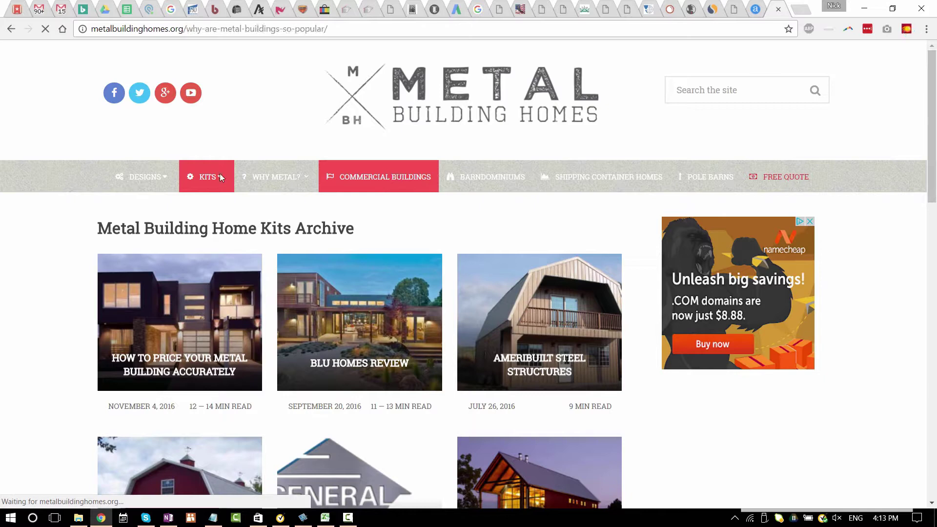
{"action": "key", "text": "alt+Tab"}
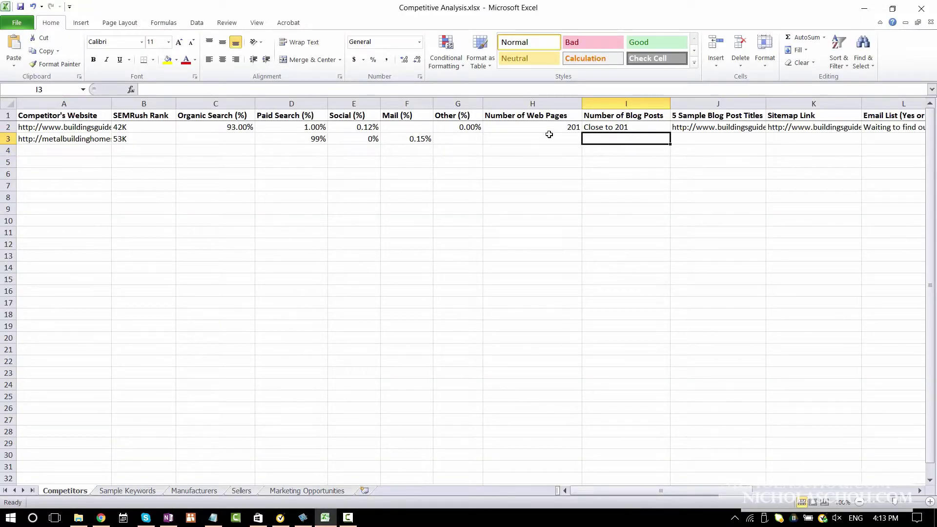
- Review row 3's H3:I3 cells and the sample blog titles cell for Metal Building Homes
{"action": "left_click_drag", "start_coordinate": [549, 135], "coordinate": [598, 139]}
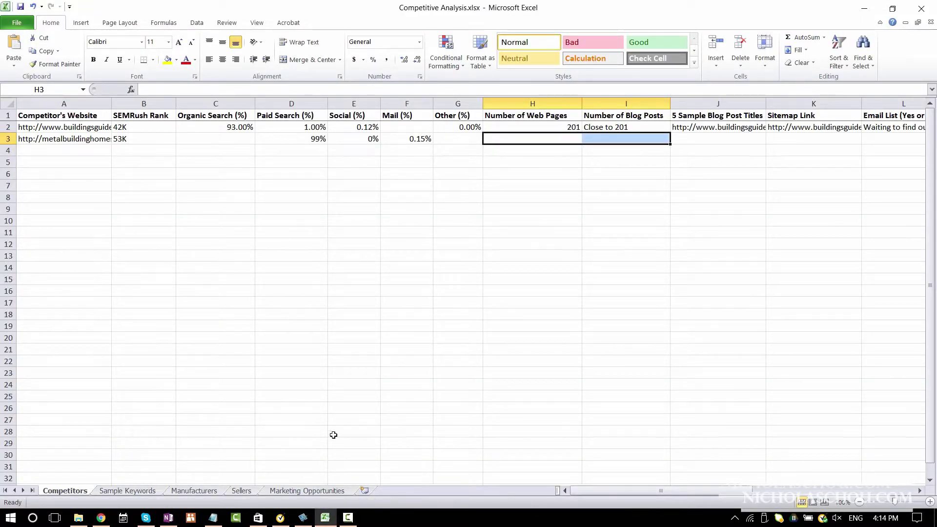
{"action": "left_click", "coordinate": [101, 517]}
{"action": "left_click", "coordinate": [100, 517]}
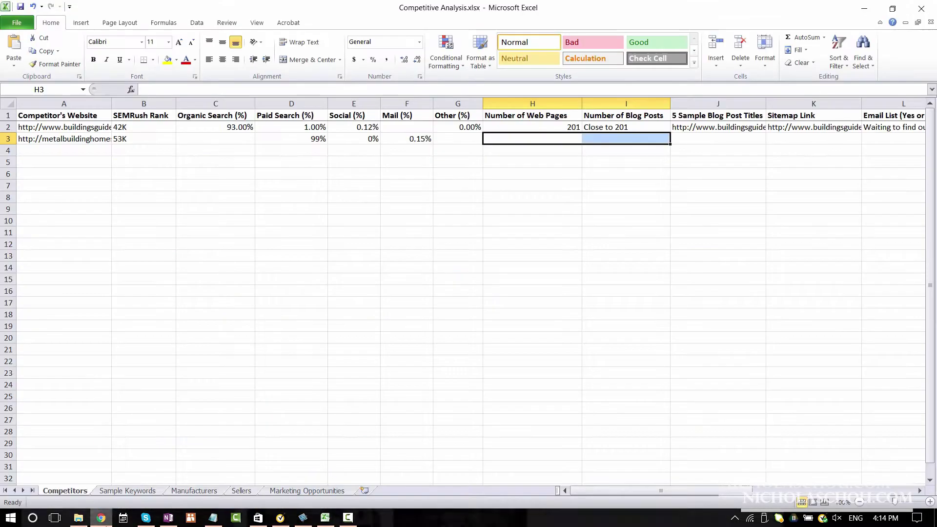
{"action": "left_click", "coordinate": [579, 420]}
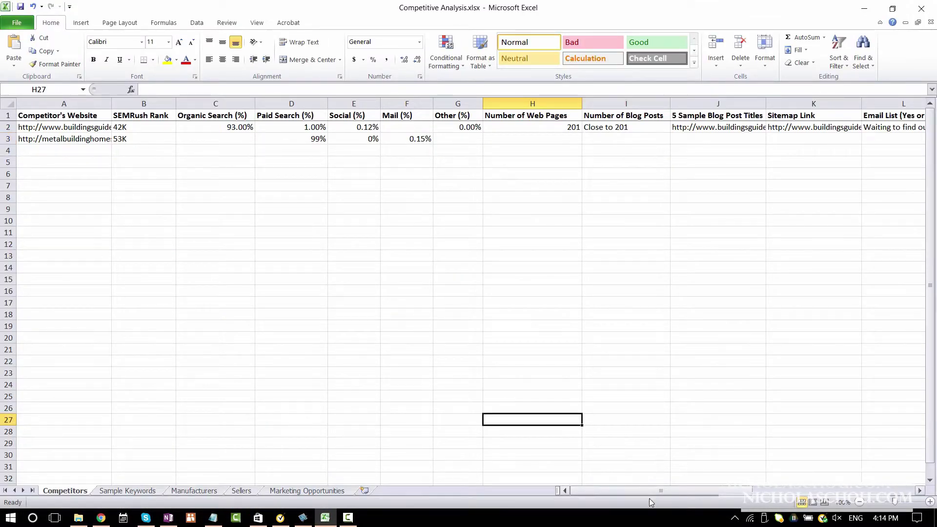
{"action": "key", "text": "ctrl+z"}
{"action": "left_click", "coordinate": [466, 131]}
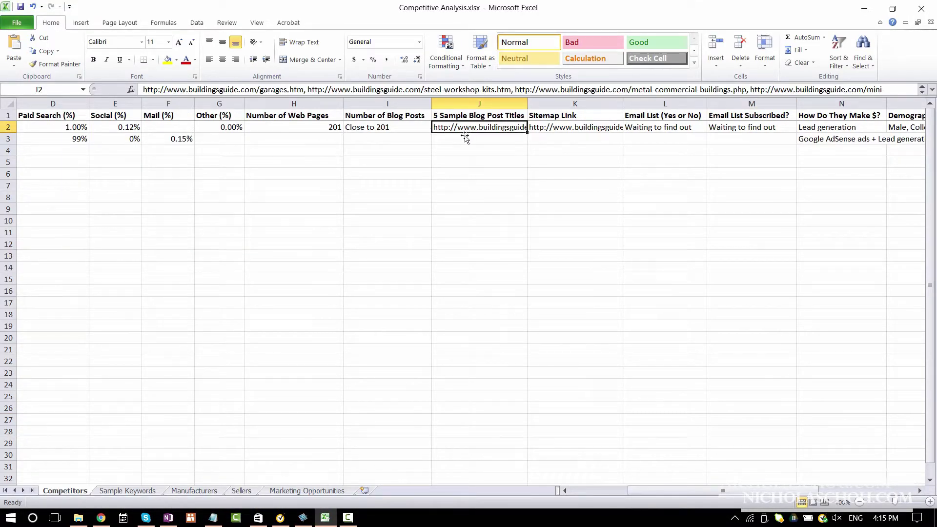
{"action": "left_click", "coordinate": [465, 141]}
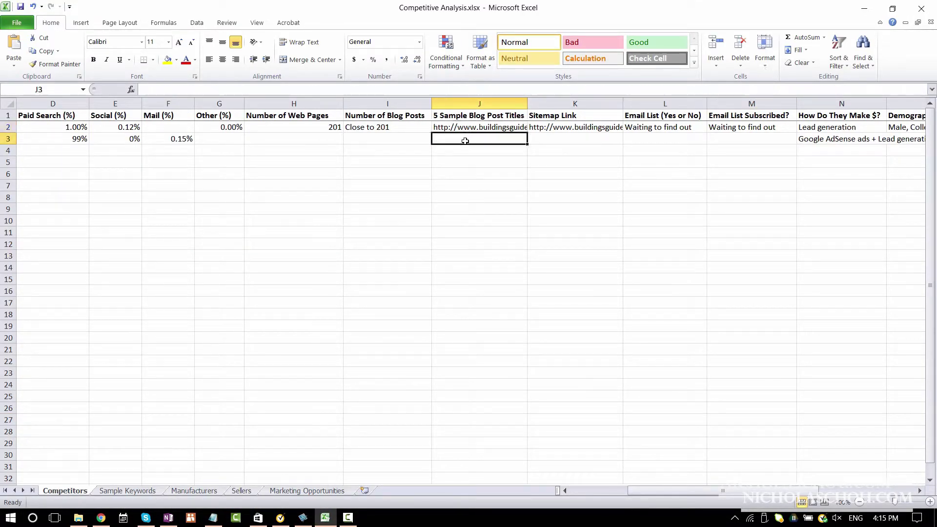
- Check the Sitemap Link cell for Metal Building Homes, then return to the Designs page
{"action": "left_click", "coordinate": [101, 517]}
{"action": "mouse_move", "coordinate": [163, 172]}
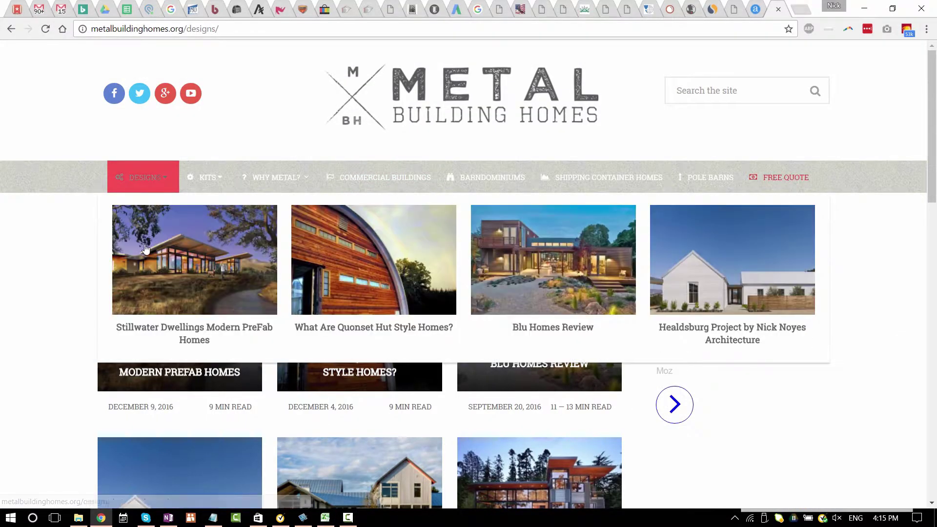
{"action": "left_click", "coordinate": [324, 517]}
{"action": "left_click", "coordinate": [644, 420]}
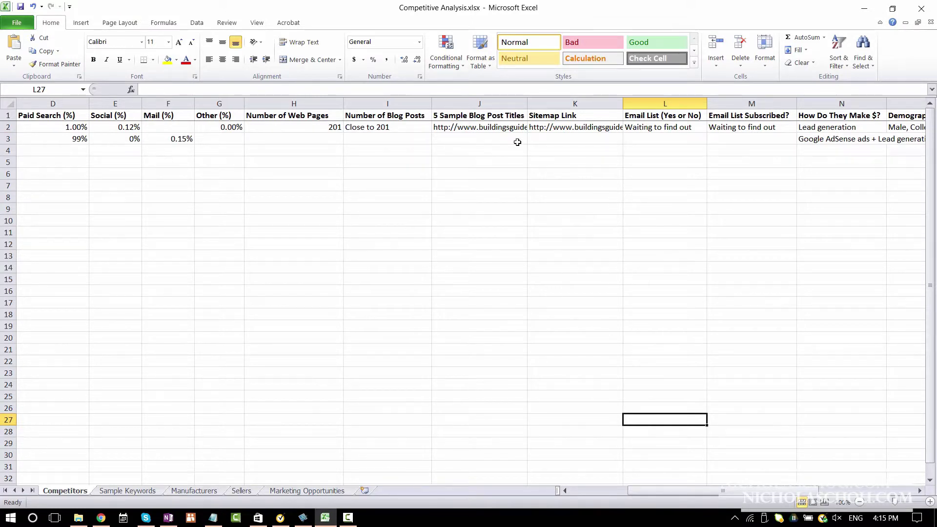
{"action": "left_click", "coordinate": [538, 140]}
{"action": "left_click", "coordinate": [559, 117]}
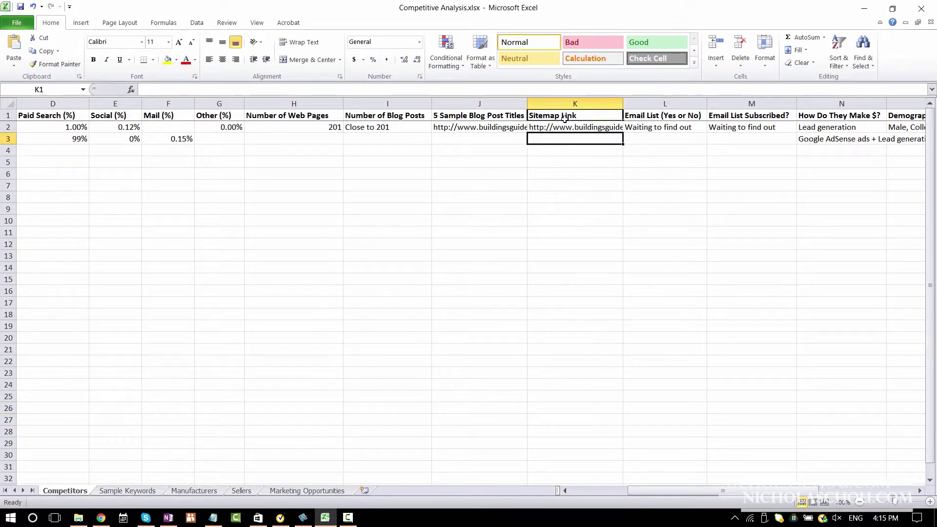
{"action": "left_click", "coordinate": [541, 140]}
{"action": "left_click", "coordinate": [100, 517]}
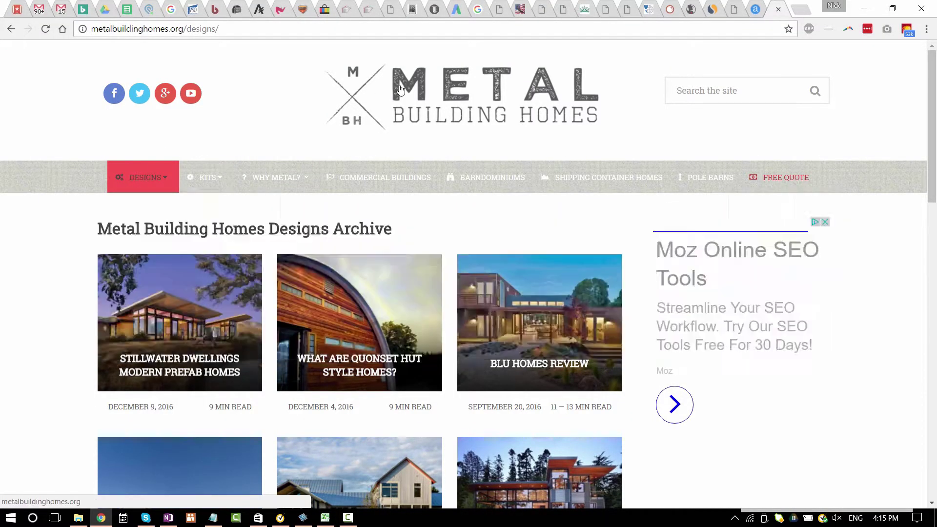
- Glance at the free estimate quote page, then read down the Stillwater Dwellings article
{"action": "key", "text": "alt+Left"}
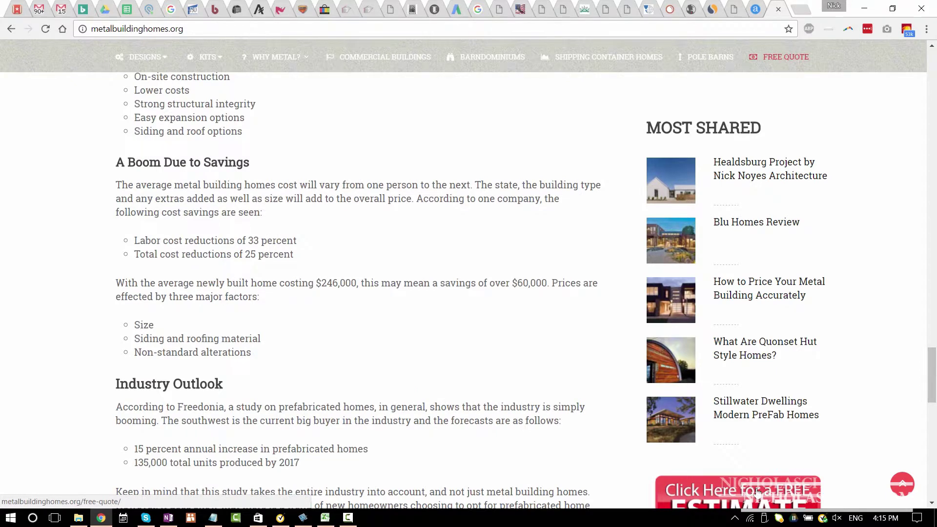
{"action": "left_click", "coordinate": [758, 491]}
{"action": "key", "text": "alt+Left"}
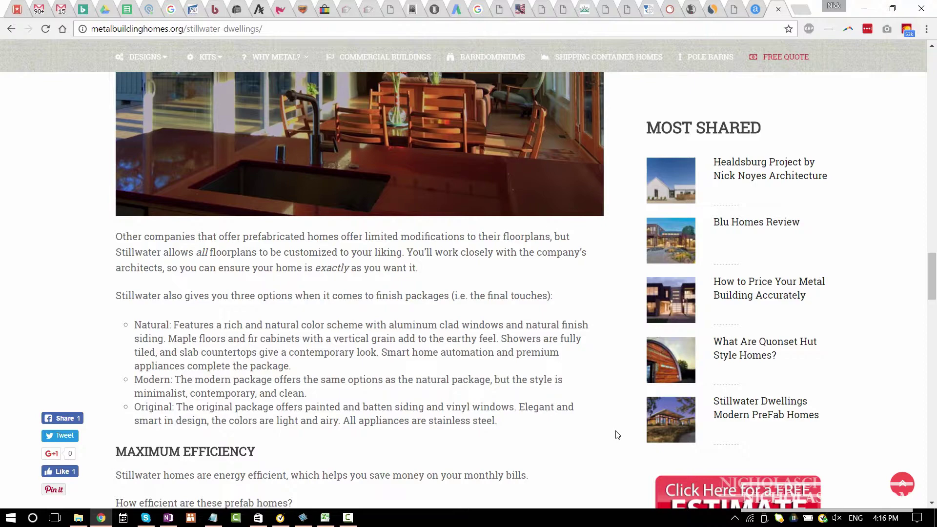
{"action": "scroll", "coordinate": [617, 434], "scroll_direction": "down", "scroll_amount": 2}
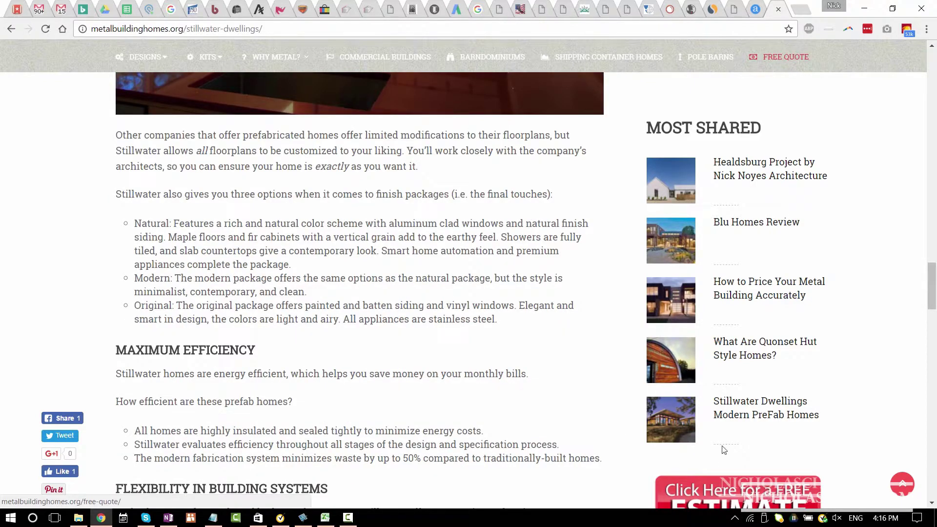
{"action": "scroll", "coordinate": [355, 379], "scroll_direction": "down", "scroll_amount": 8}
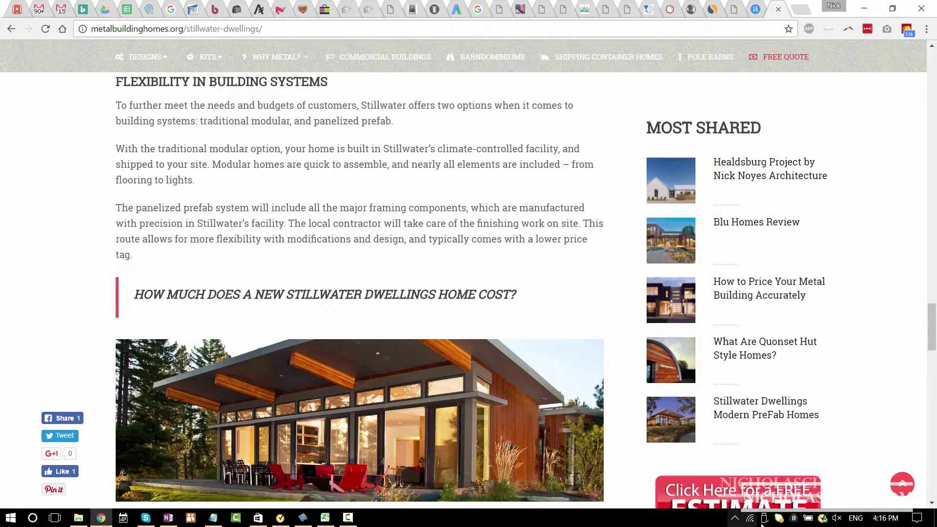
{"action": "scroll", "coordinate": [300, 284], "scroll_direction": "down", "scroll_amount": 4}
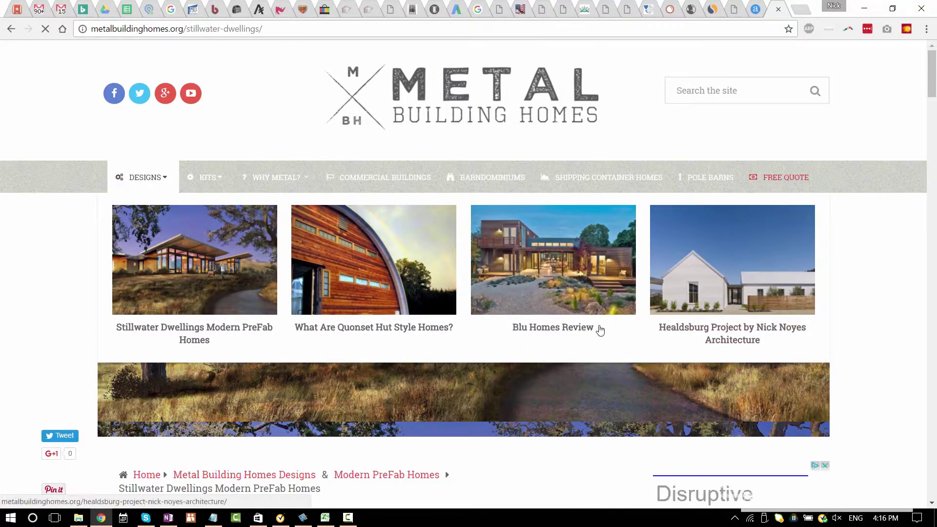
{"action": "scroll", "coordinate": [896, 370], "scroll_direction": "down", "scroll_amount": 4}
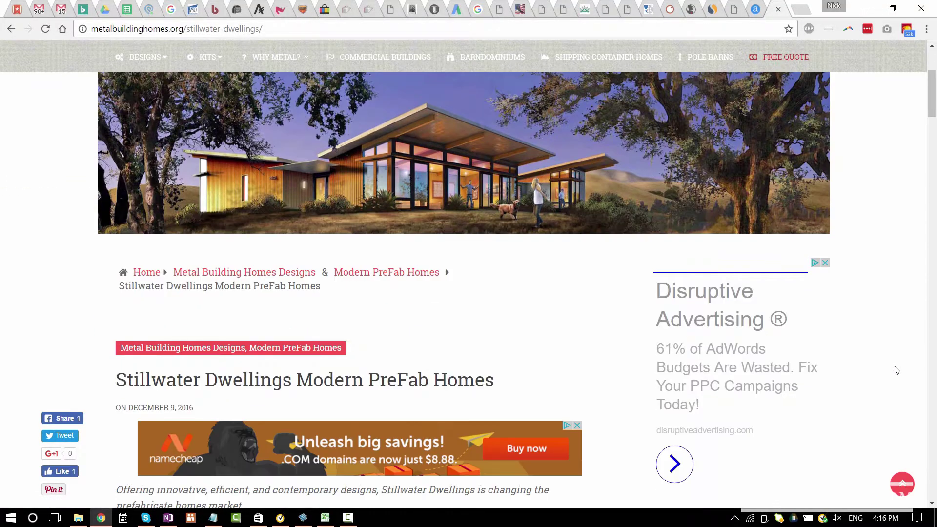
- Check the Facebook fans and Other Notes cells for Metal Building Homes, then return to the article
{"action": "key", "text": "alt+Tab"}
{"action": "left_click", "coordinate": [686, 143]}
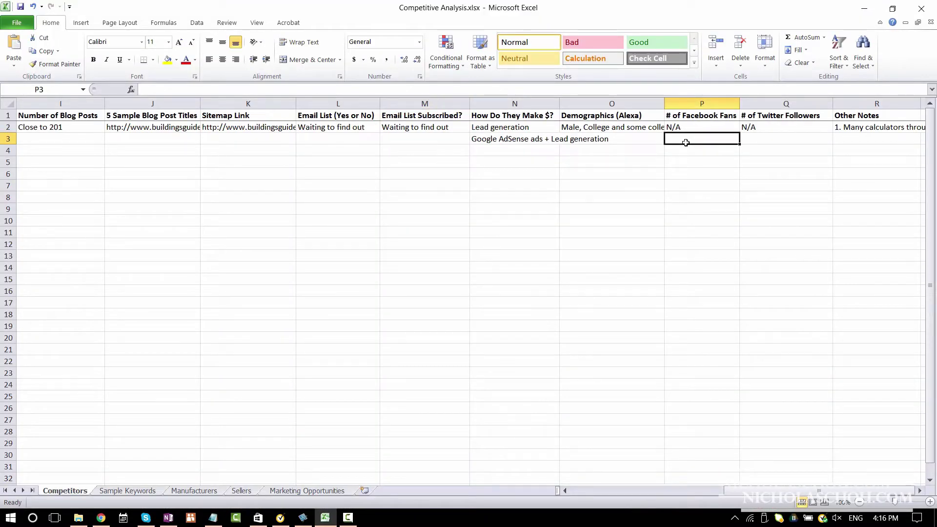
{"action": "left_click", "coordinate": [886, 115]}
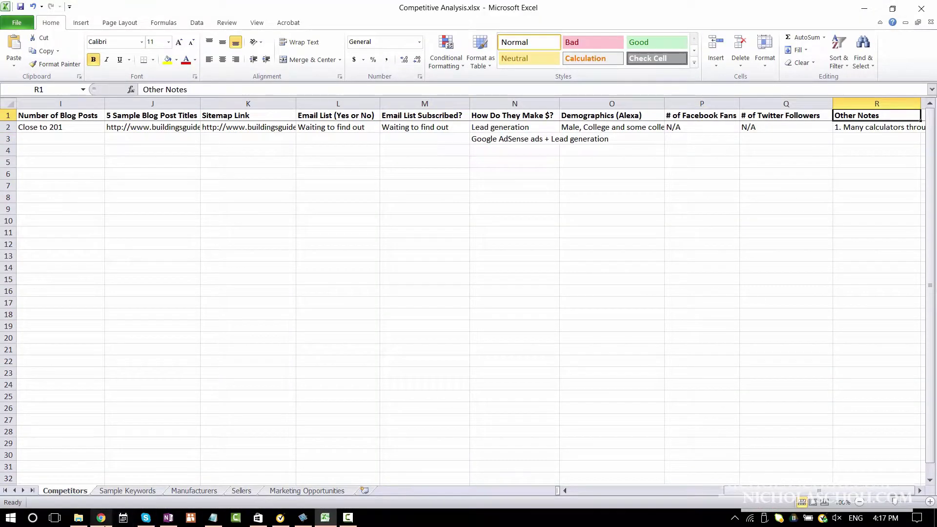
{"action": "left_click", "coordinate": [101, 517]}
{"action": "scroll", "coordinate": [830, 329], "scroll_direction": "down", "scroll_amount": 8}
{"action": "scroll", "coordinate": [831, 331], "scroll_direction": "up", "scroll_amount": 8}
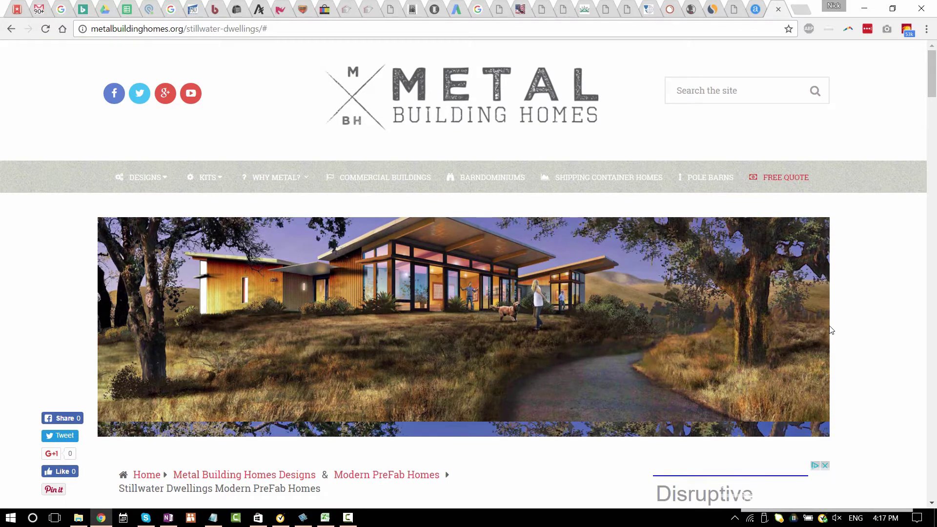
- Scroll the Stillwater article and look over the site's Designs and Kits menus
{"action": "scroll", "coordinate": [831, 330], "scroll_direction": "down", "scroll_amount": 20}
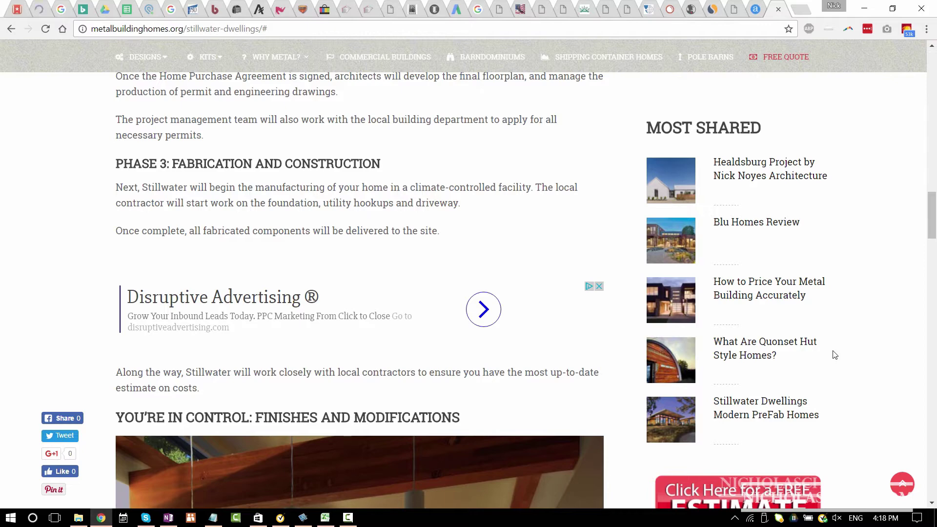
{"action": "scroll", "coordinate": [839, 361], "scroll_direction": "down", "scroll_amount": 6}
{"action": "scroll", "coordinate": [850, 370], "scroll_direction": "up", "scroll_amount": 16}
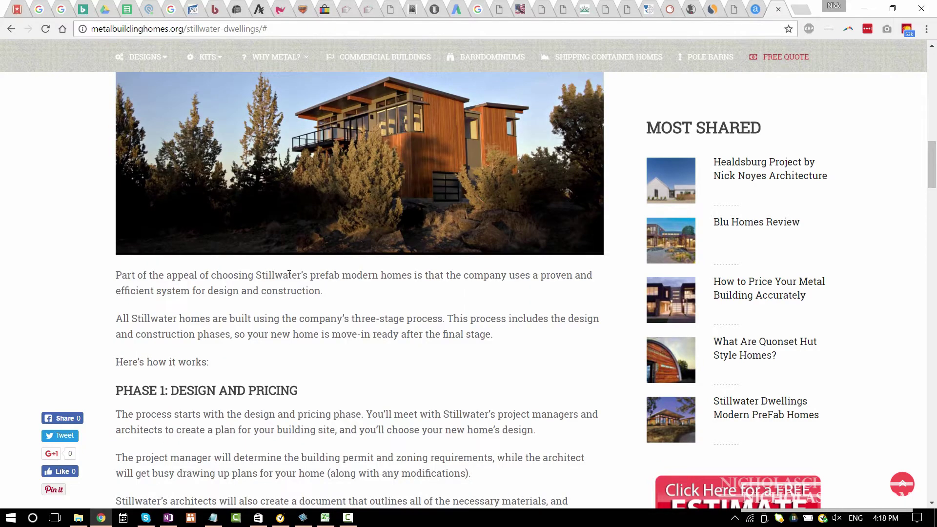
{"action": "scroll", "coordinate": [287, 275], "scroll_direction": "up", "scroll_amount": 10}
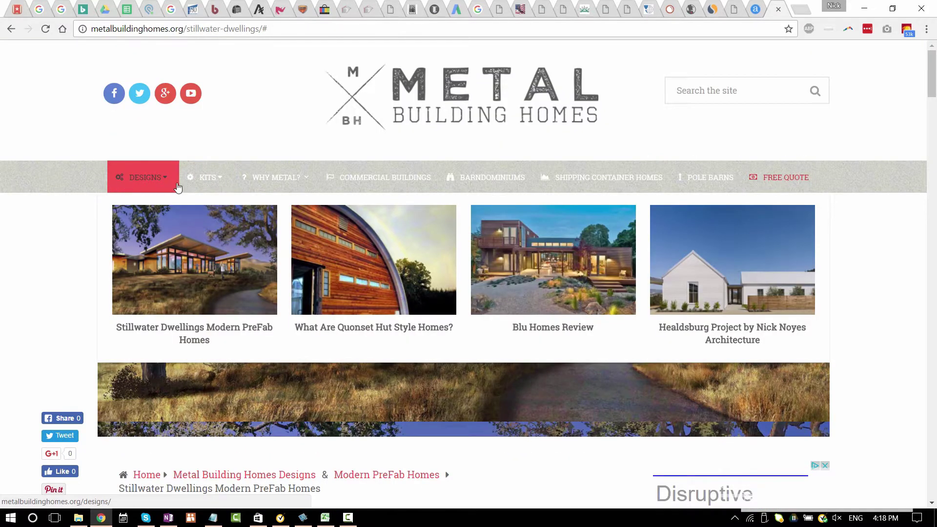
{"action": "mouse_move", "coordinate": [194, 185]}
{"action": "mouse_move", "coordinate": [246, 183]}
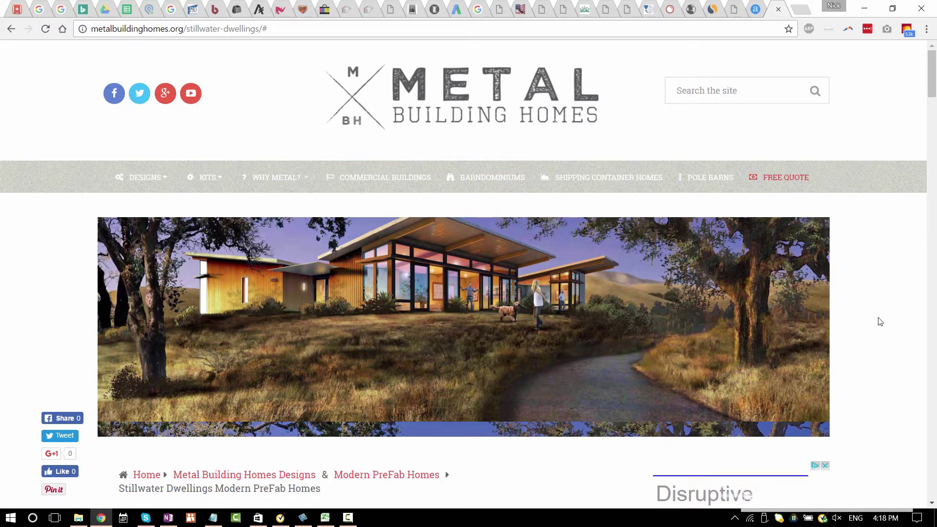
- Open the Healdsburg Project article from the Most Shared sidebar
{"action": "scroll", "coordinate": [879, 322], "scroll_direction": "down", "scroll_amount": 3}
{"action": "scroll", "coordinate": [878, 327], "scroll_direction": "down", "scroll_amount": 20}
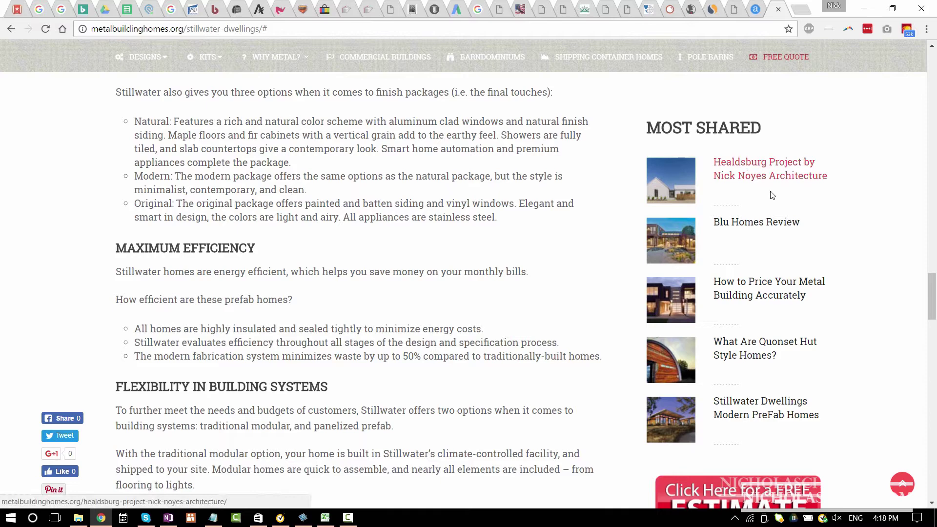
{"action": "scroll", "coordinate": [602, 327], "scroll_direction": "down", "scroll_amount": 2}
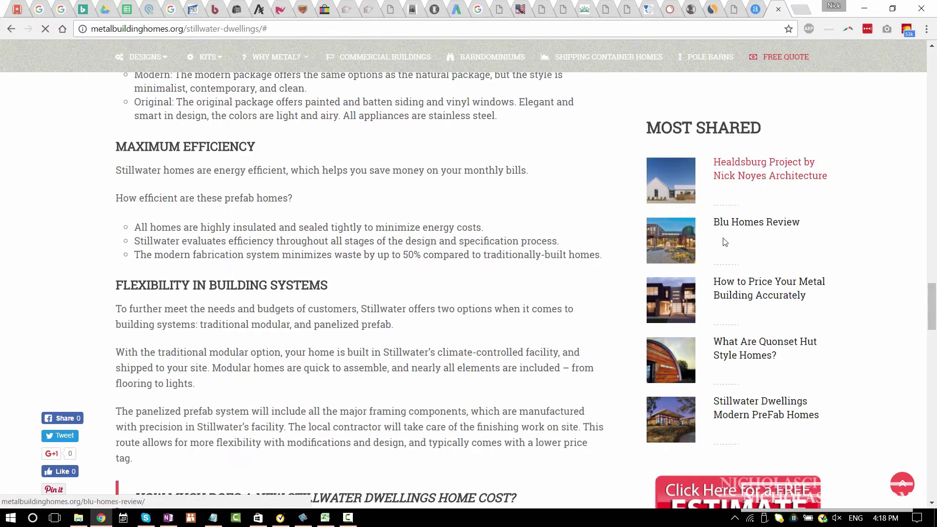
{"action": "left_click", "coordinate": [732, 170]}
{"action": "scroll", "coordinate": [225, 341], "scroll_direction": "down", "scroll_amount": 4}
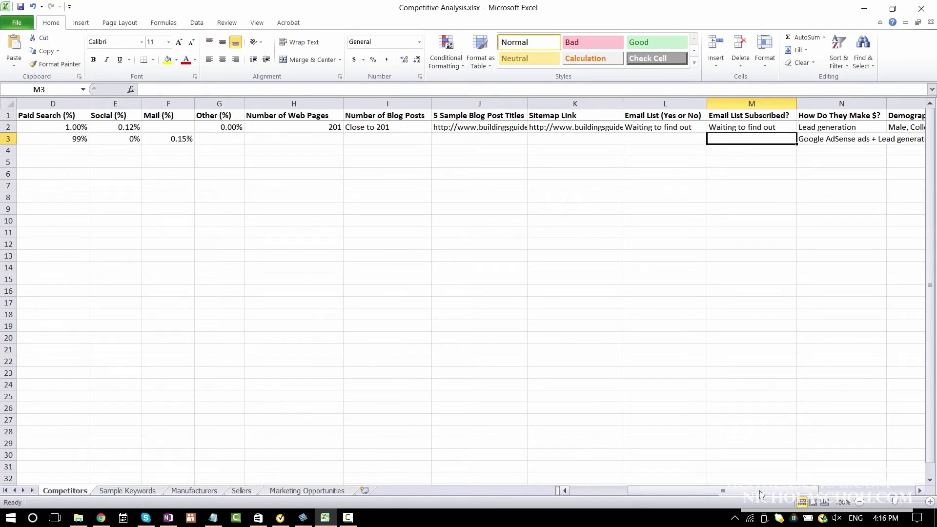
{"action": "left_click_drag", "start_coordinate": [859, 491], "coordinate": [881, 492]}
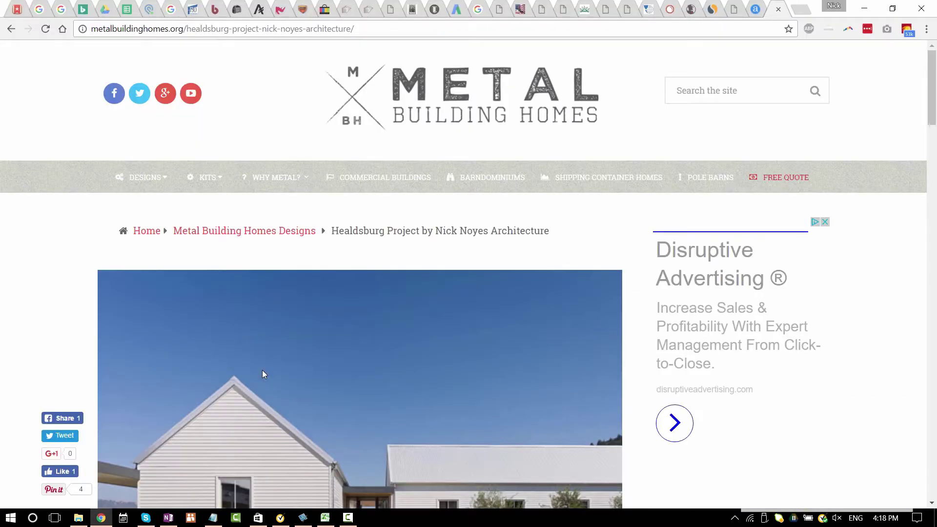